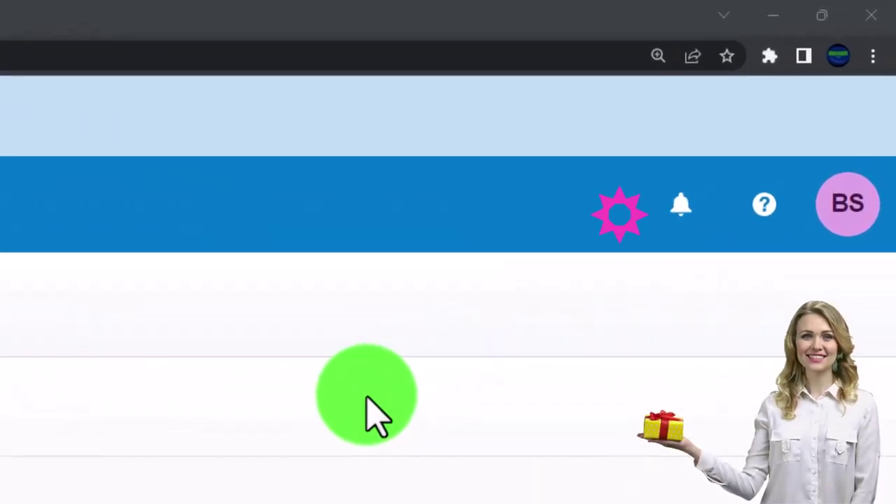
Reset the demo company's data and hide the Get to know Xero banner on its dashboard
key("ctrl+plus")
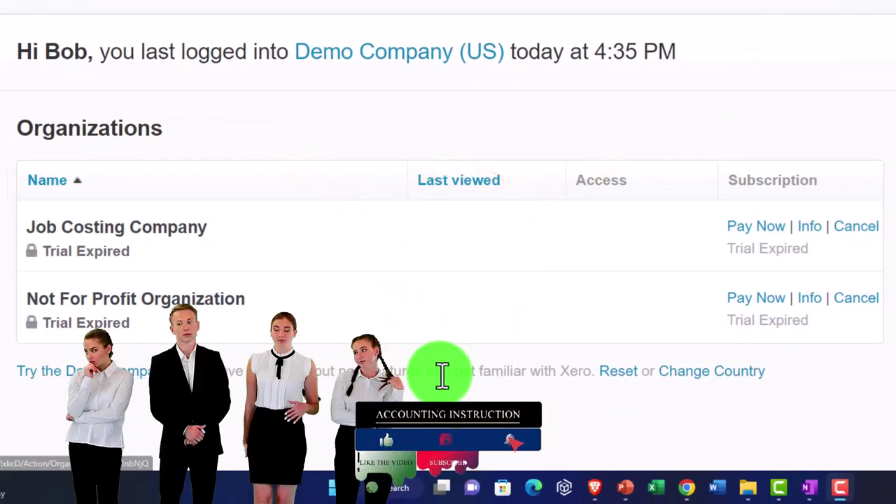
left_click(620, 373)
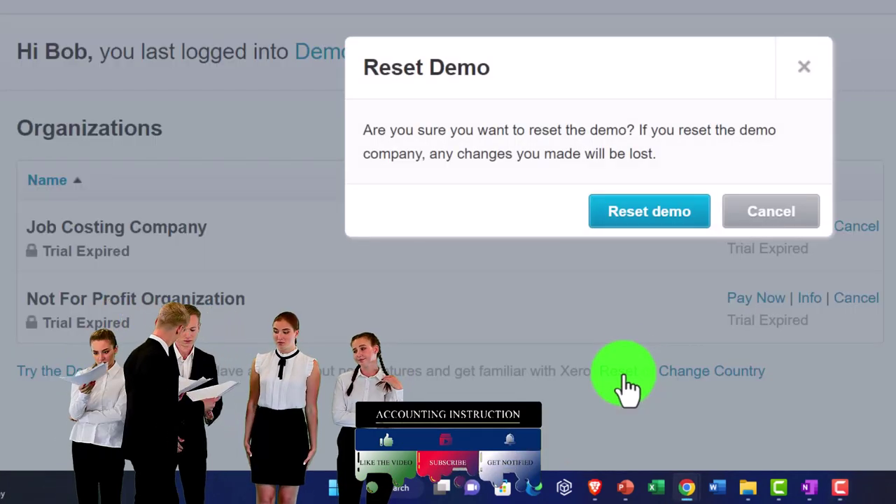
left_click(665, 213)
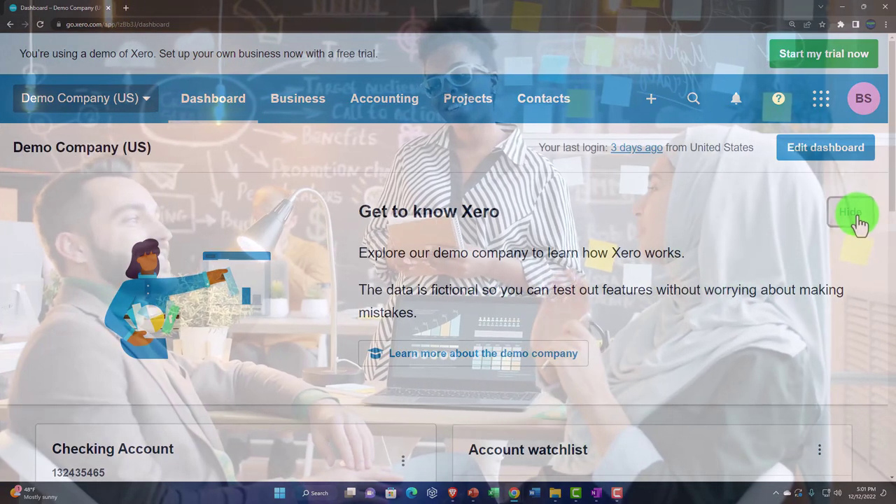
left_click(853, 214)
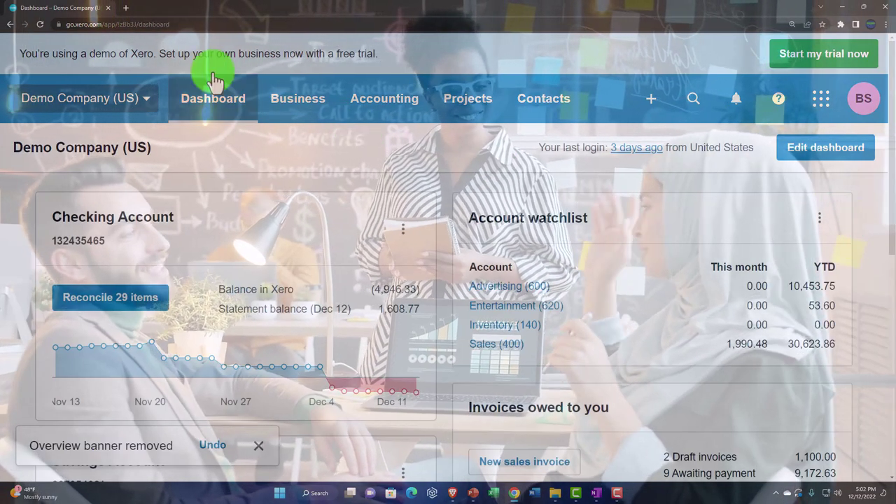
Duplicate the Demo Company (US) dashboard twice so it is open in three browser tabs
right_click(75, 10)
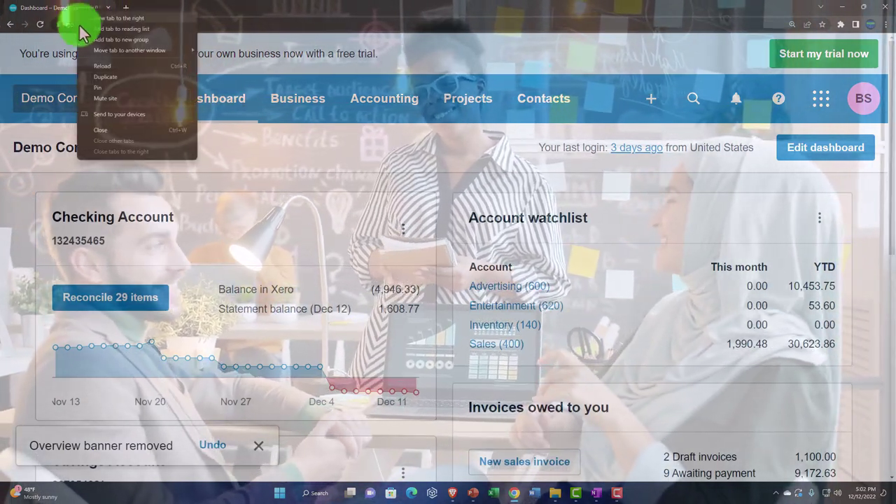
left_click(99, 80)
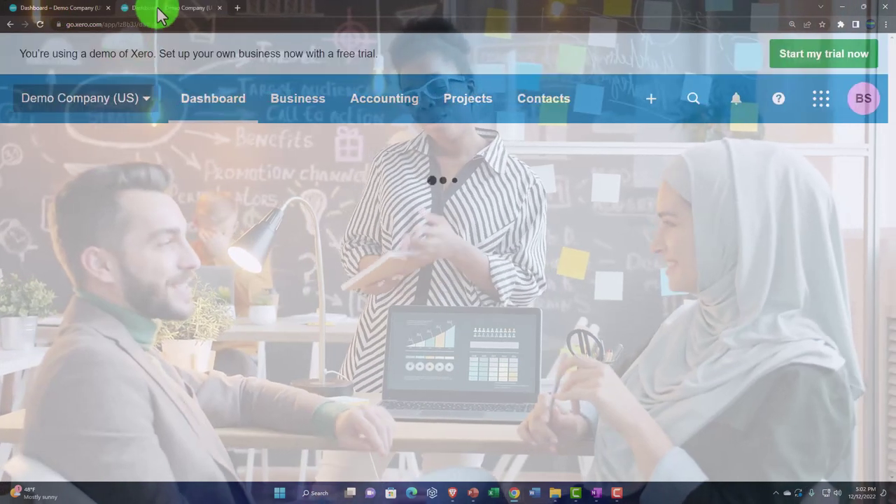
right_click(160, 10)
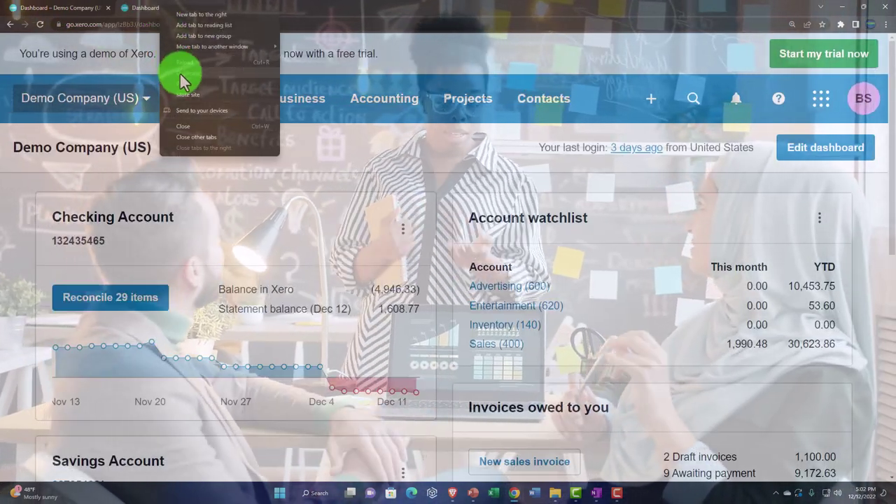
left_click(179, 74)
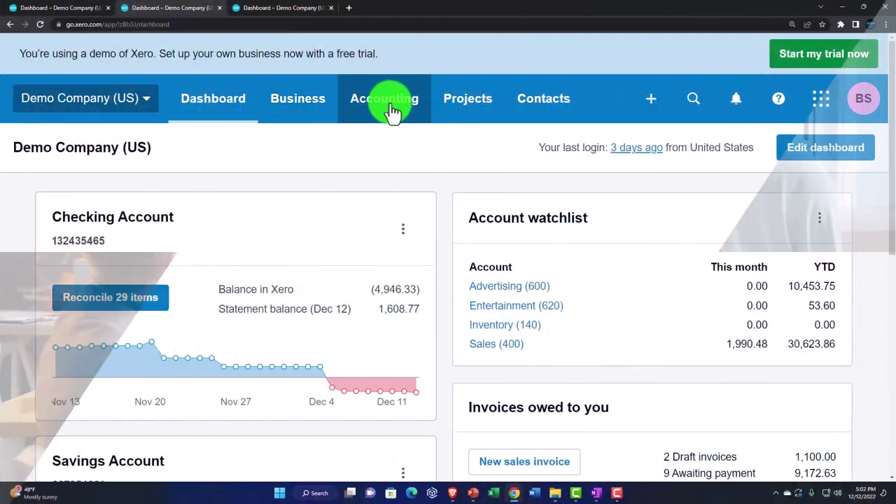
Open the Balance Sheet in the second browser tab and the Income Statement (Profit and Loss) in the third
left_click(392, 105)
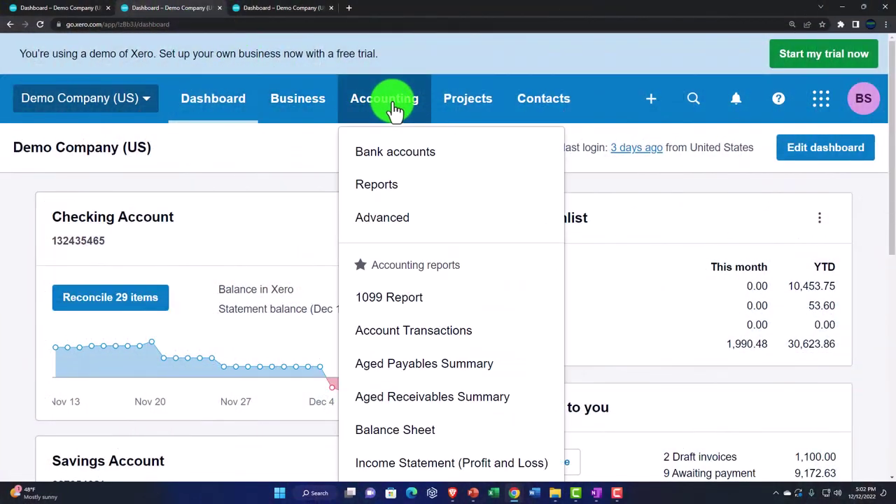
left_click(455, 441)
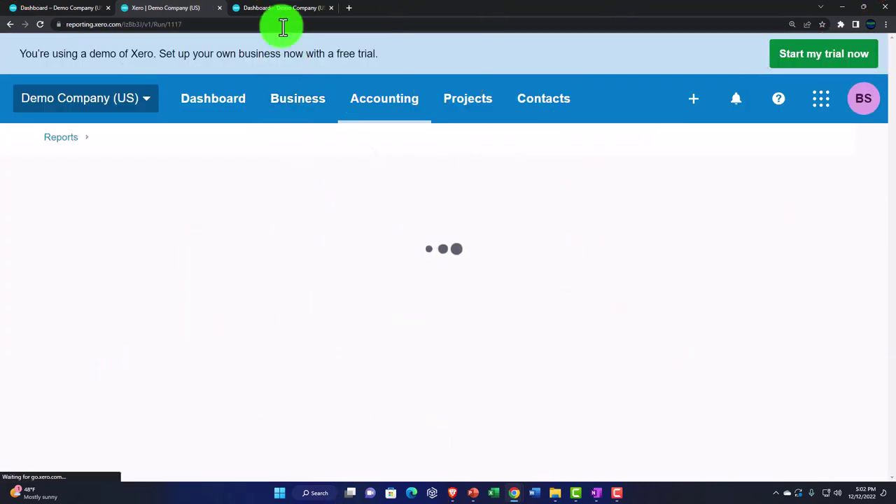
left_click(274, 9)
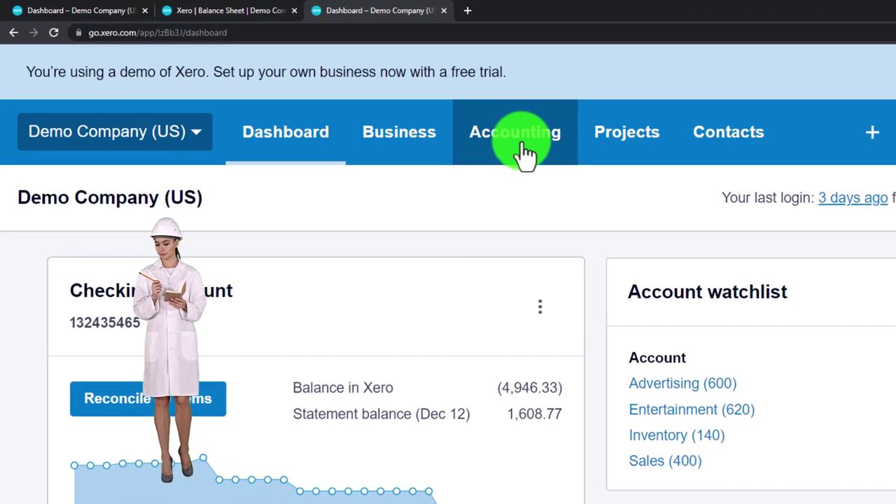
left_click(524, 153)
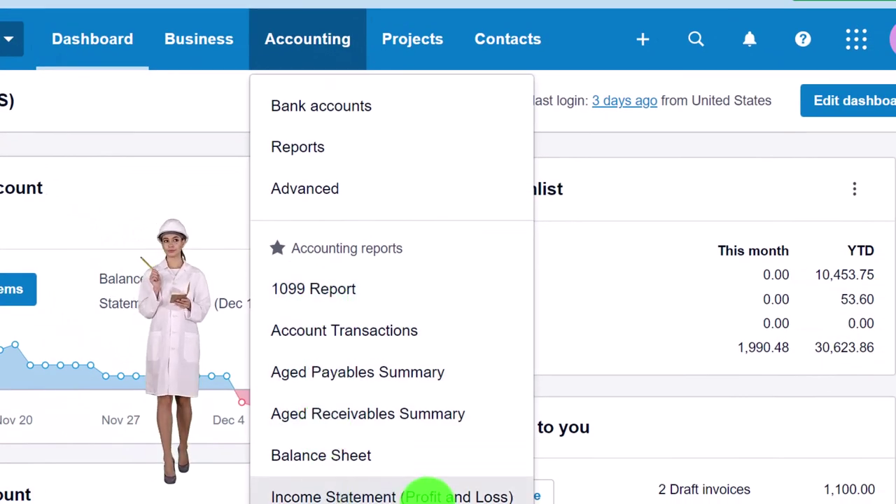
left_click(427, 494)
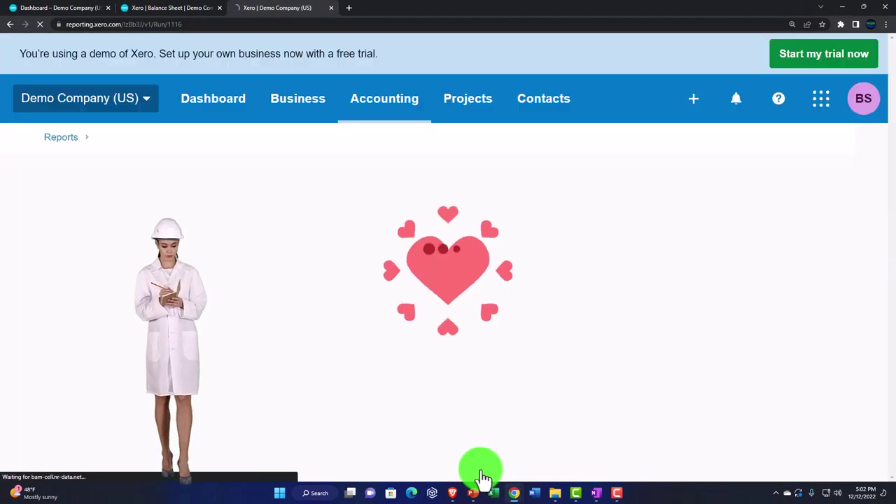
Set the Balance Sheet date to Dec 31, 2022 and update the report
left_click(185, 10)
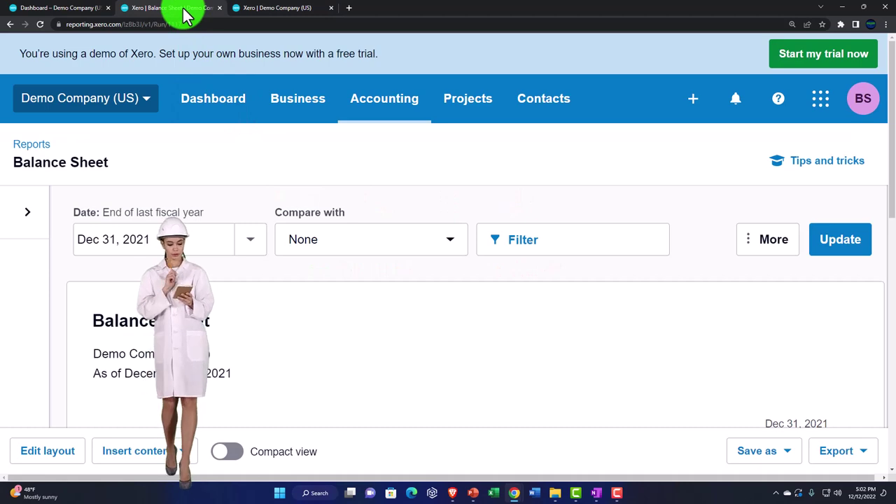
left_click(256, 240)
scroll(296, 344, "down", 2)
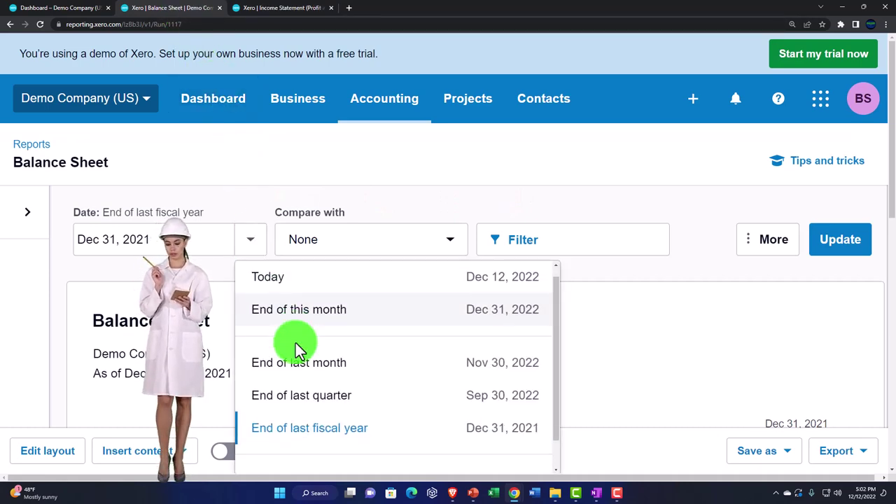
left_click(308, 452)
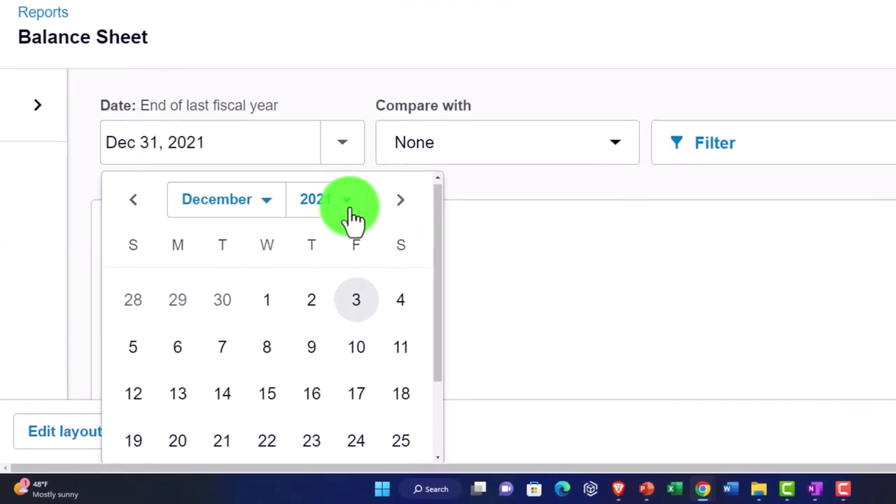
left_click(255, 279)
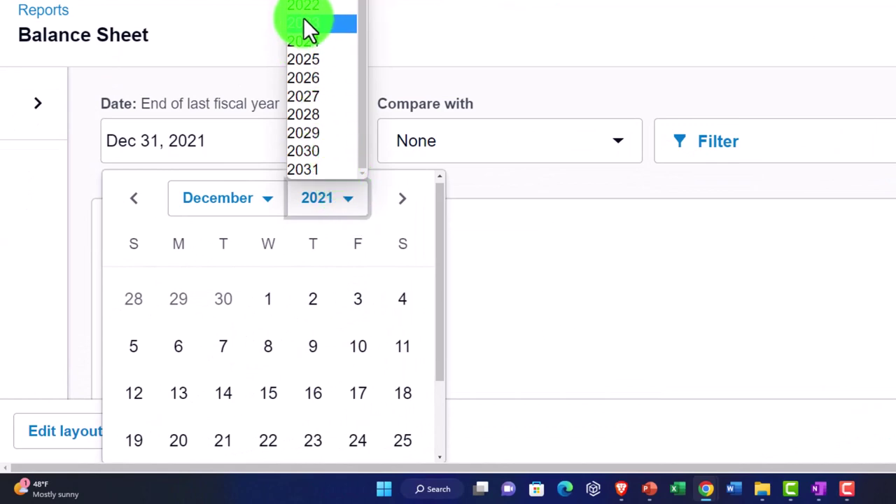
left_click(302, 10)
scroll(350, 300, "down", 3)
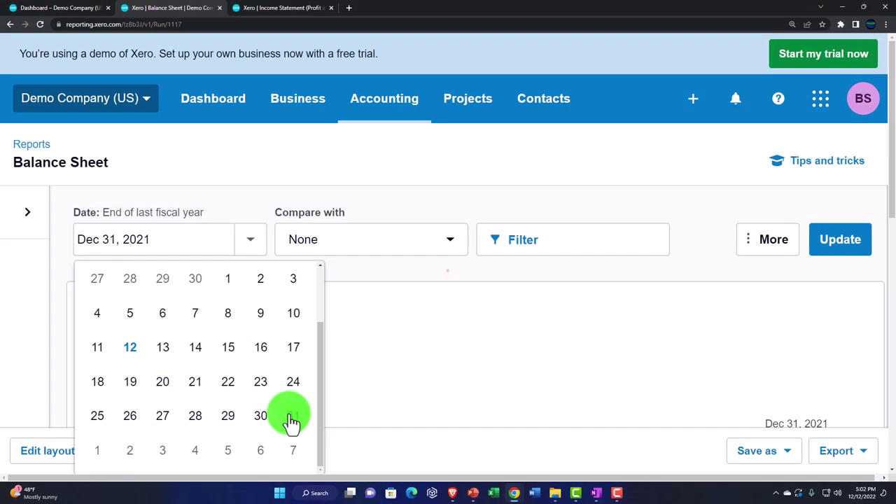
left_click(293, 417)
left_click(826, 257)
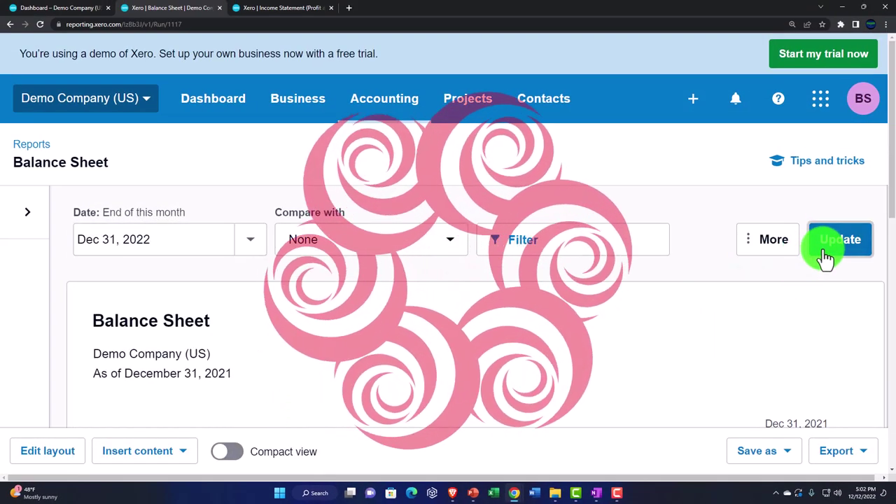
scroll(826, 257, "down", 2)
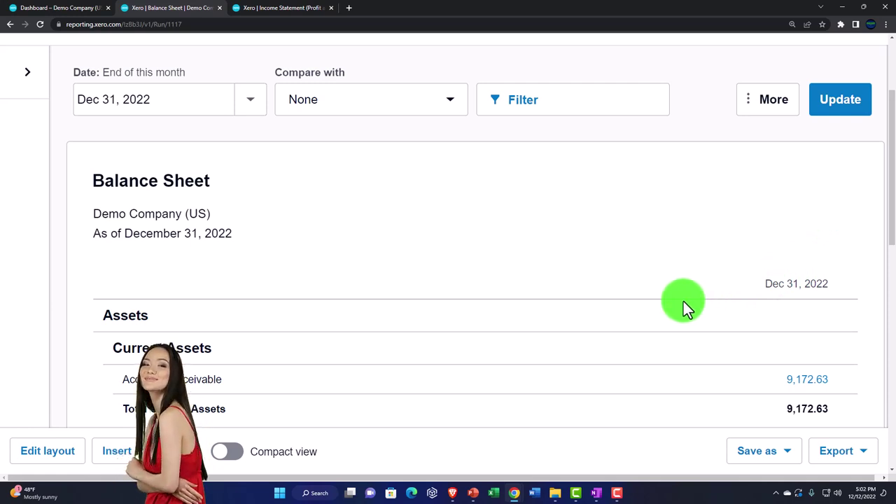
scroll(683, 301, "down", 1)
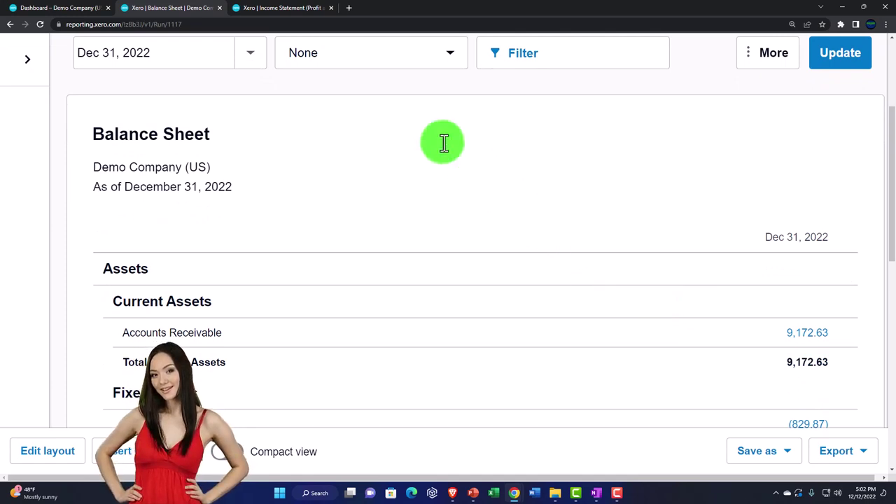
Duplicate the browser tab that holds the Income Statement (Profit and Loss)
left_click(296, 9)
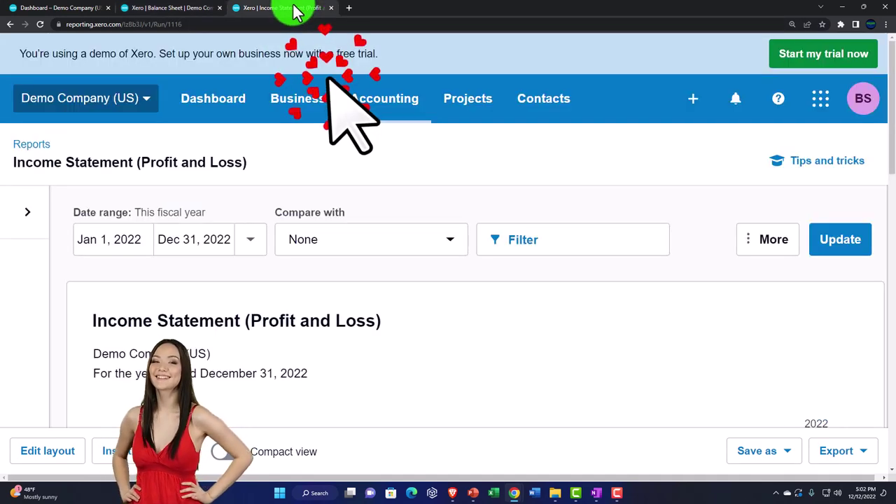
right_click(296, 11)
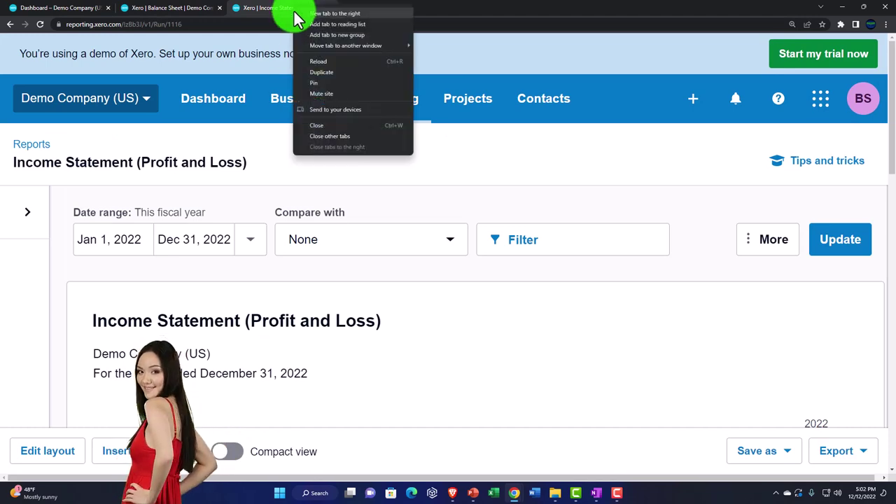
left_click(313, 75)
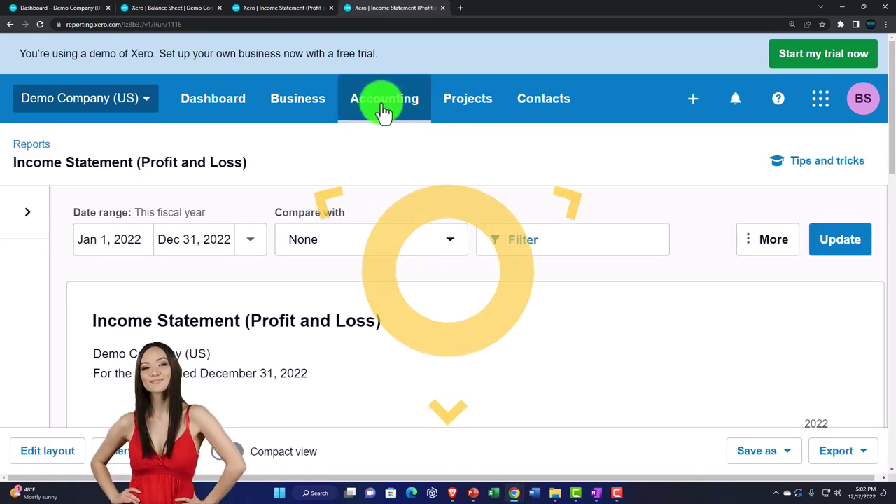
Search the list of accounting reports for 1099 and open the 1099 Report in the duplicated tab
left_click(383, 110)
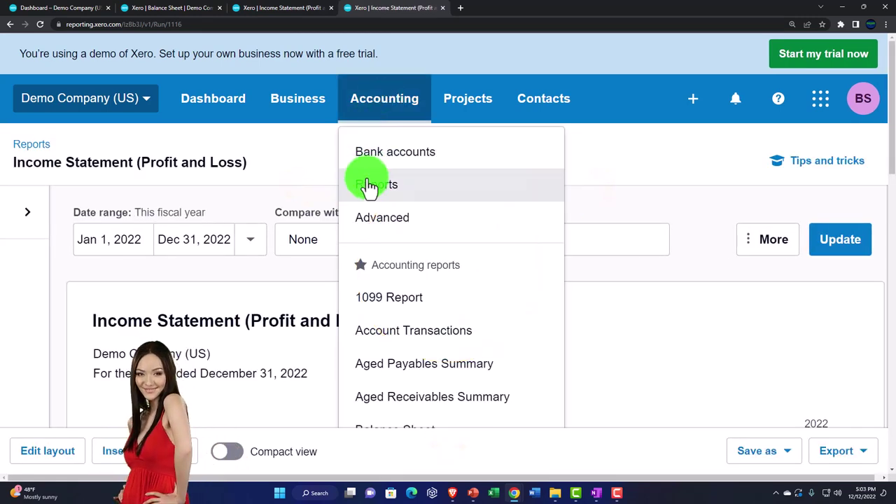
left_click(406, 189)
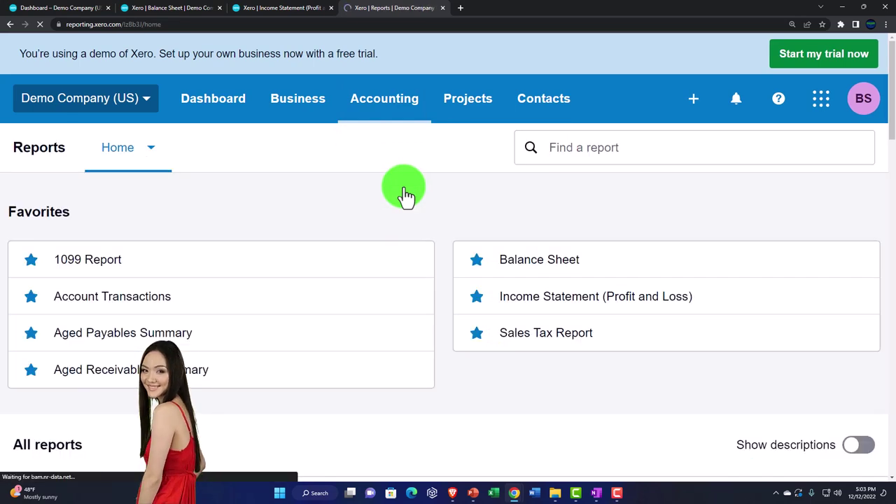
left_click(612, 147)
type("10")
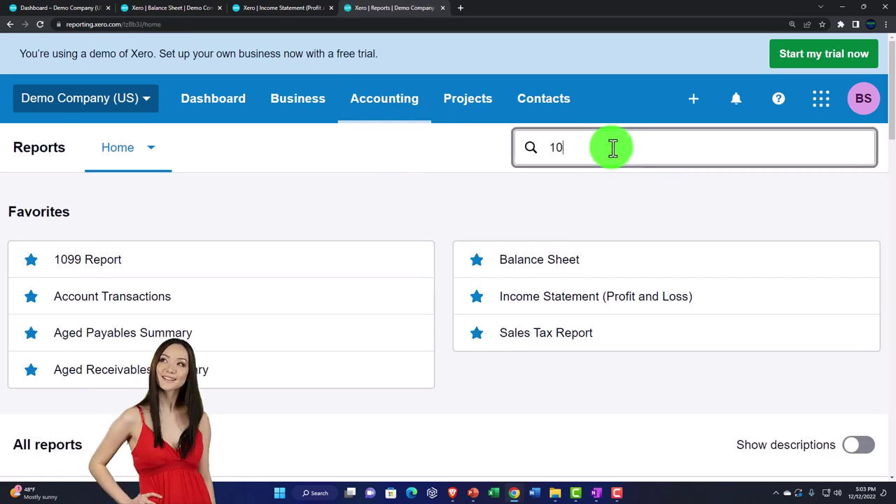
type("99")
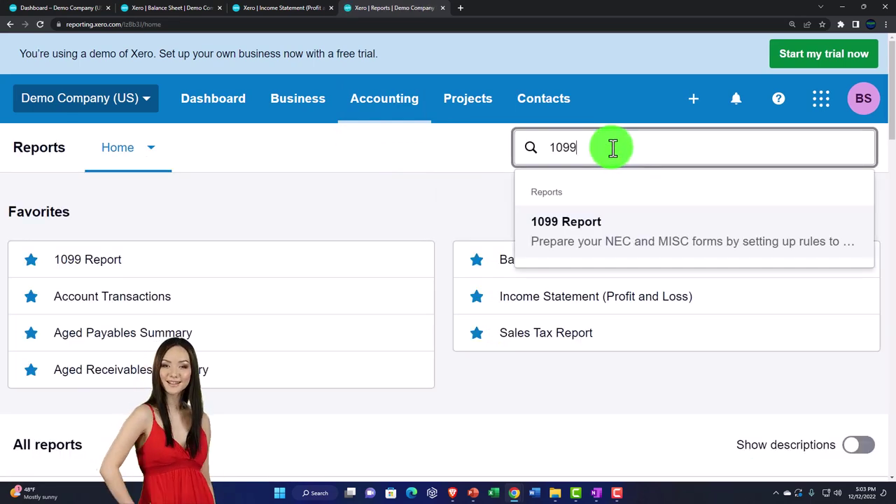
left_click(594, 241)
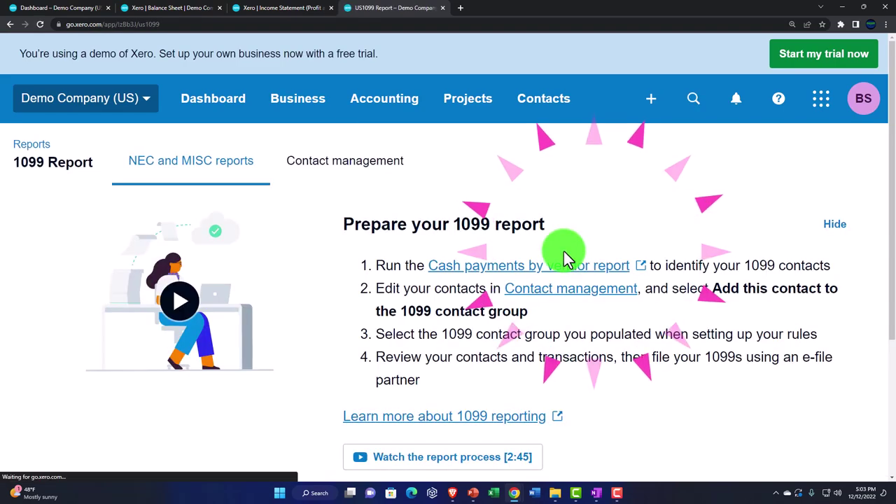
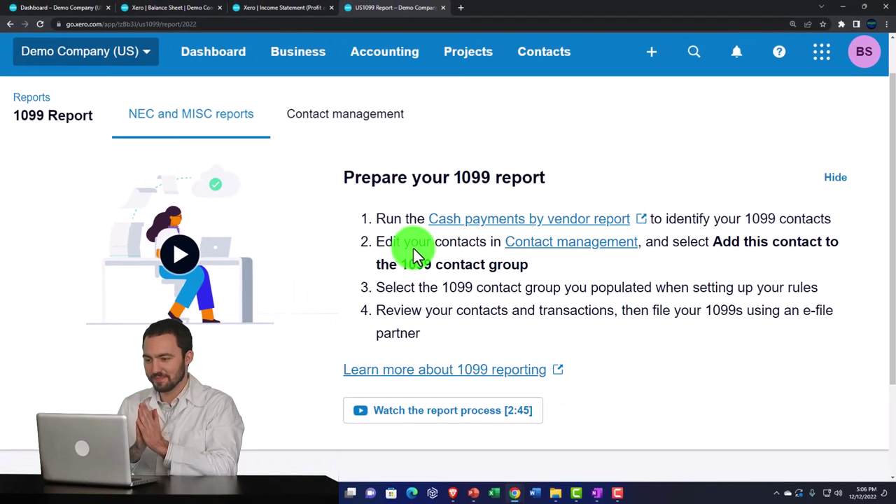
Run the Cash payments by vendor report from the 1099 preparation instructions and look through its vendor transactions
left_click(498, 239)
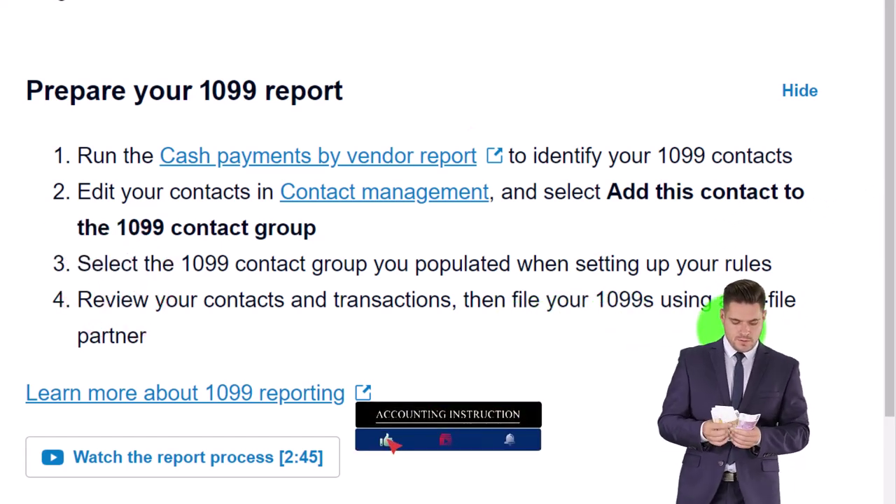
left_click(228, 412)
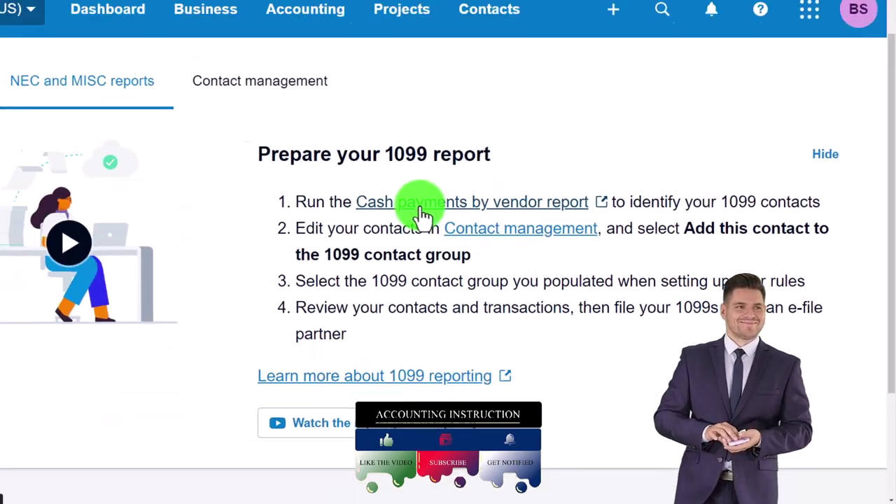
left_click(259, 155)
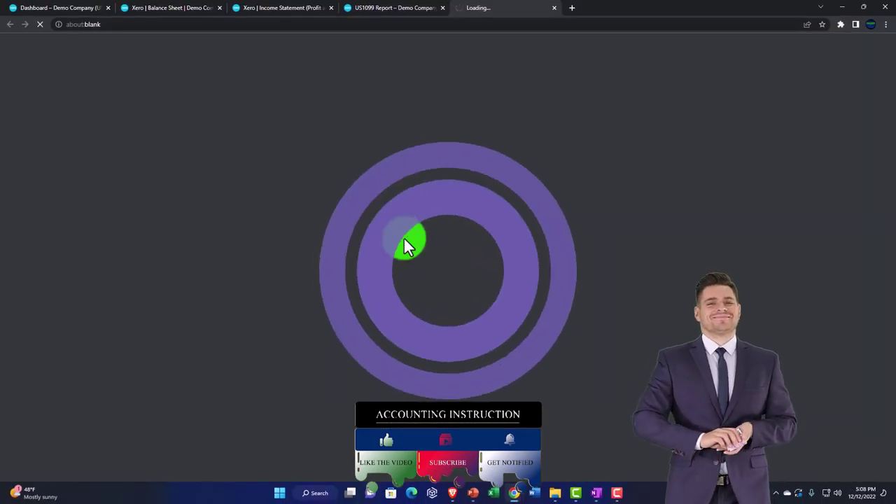
scroll(351, 364, "down", 5)
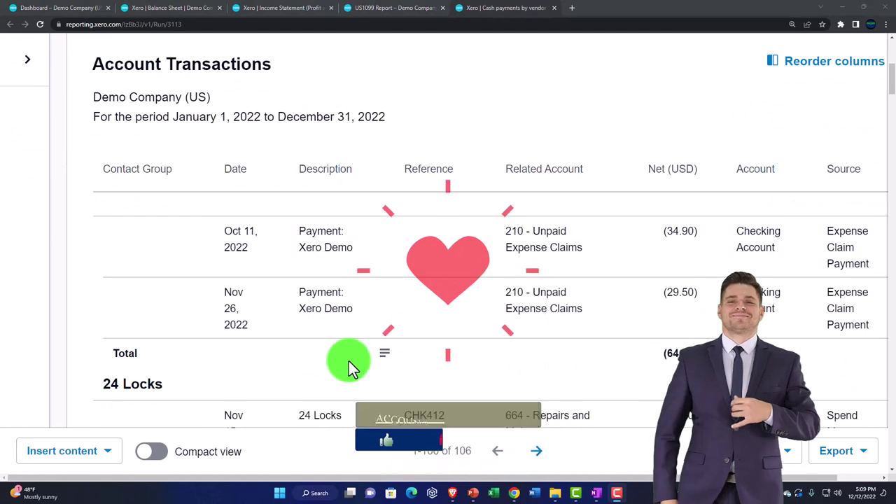
scroll(348, 361, "down", 2)
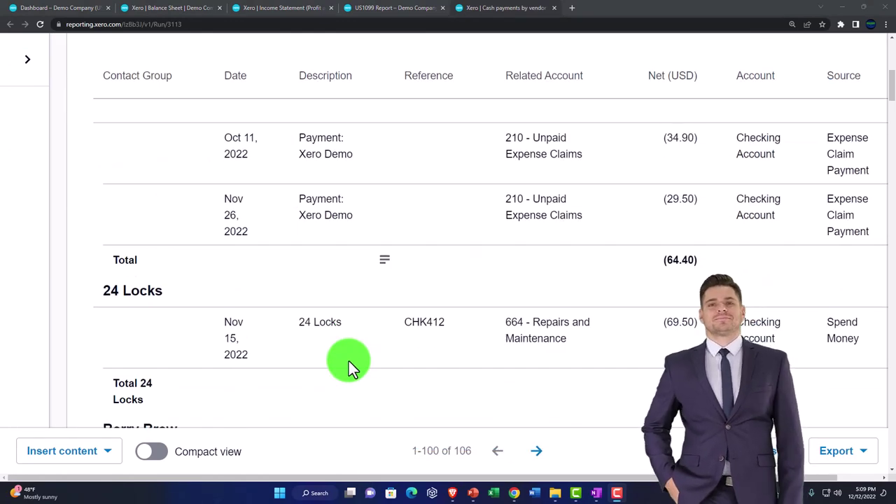
Examine the payments listed for each vendor in the Cash payments by vendor report, from 24 Locks through PC Complete
scroll(348, 362, "down", 4)
scroll(349, 361, "down", 7)
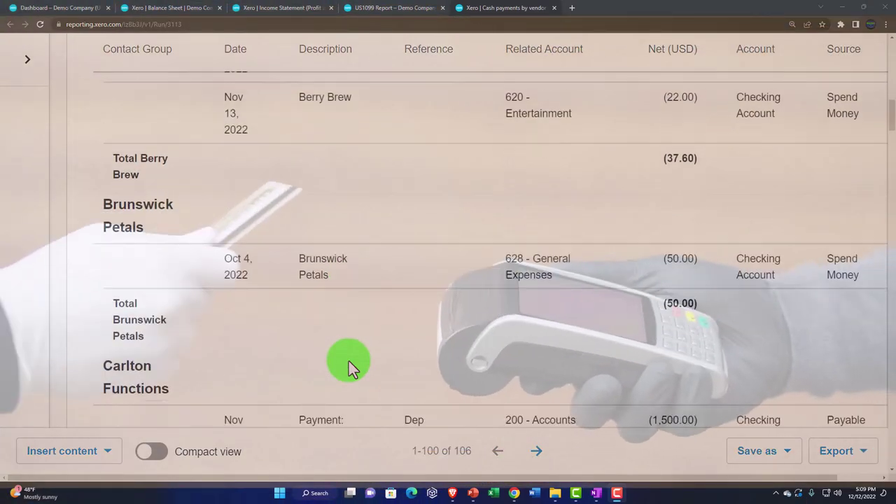
scroll(349, 361, "down", 2)
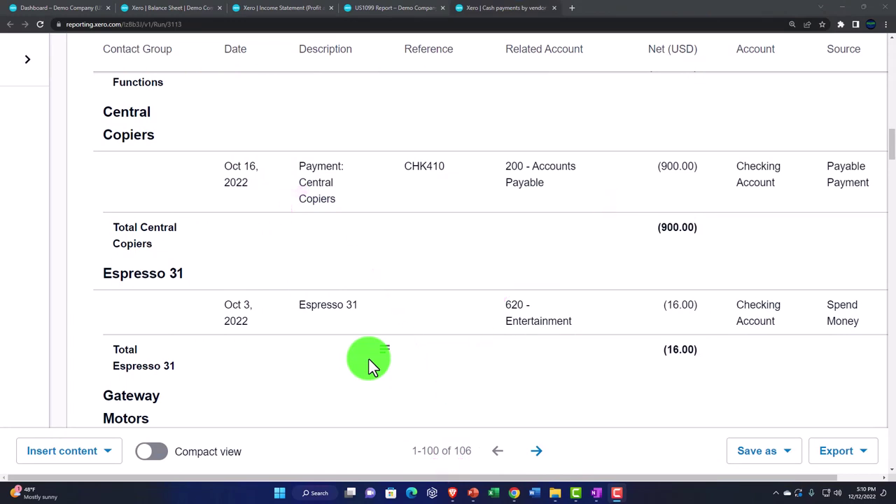
scroll(369, 359, "down", 4)
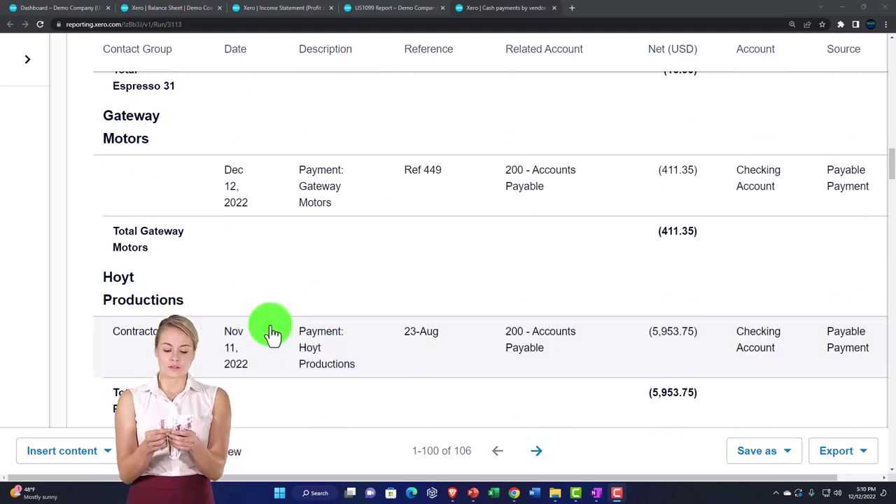
scroll(406, 346, "down", 4)
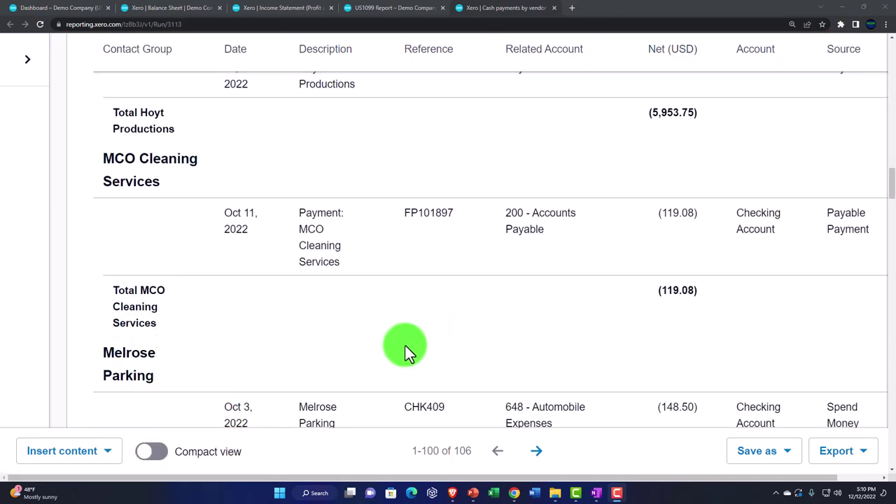
scroll(405, 345, "down", 7)
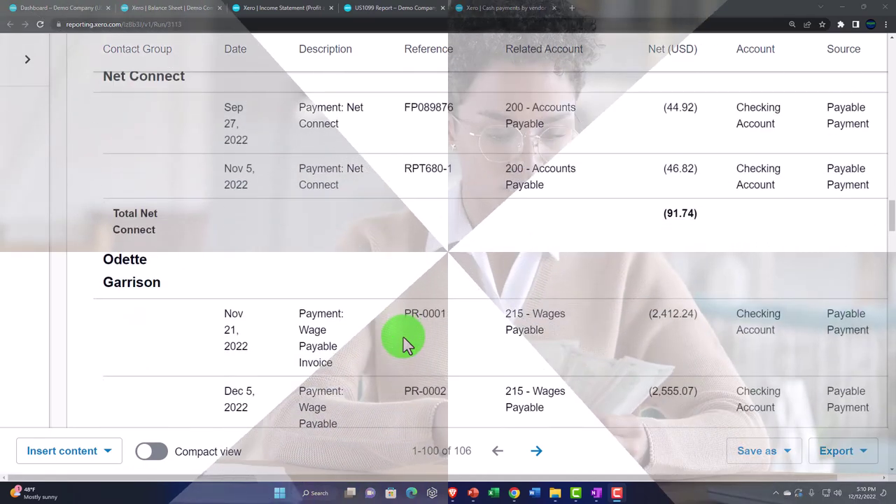
scroll(404, 343, "down", 3)
scroll(404, 343, "down", 5)
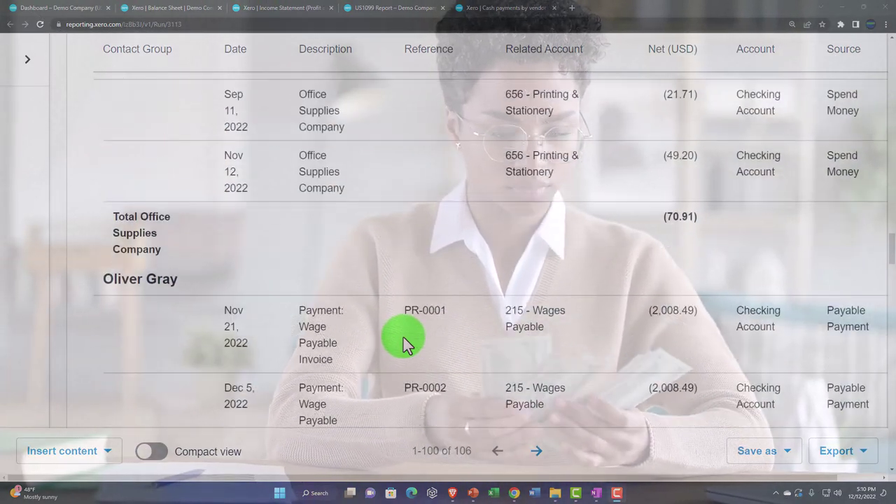
scroll(405, 343, "down", 4)
Return to the 1099 Report, open Contact management from its preparation instructions, and start creating the 1099 contact group
left_click(405, 10)
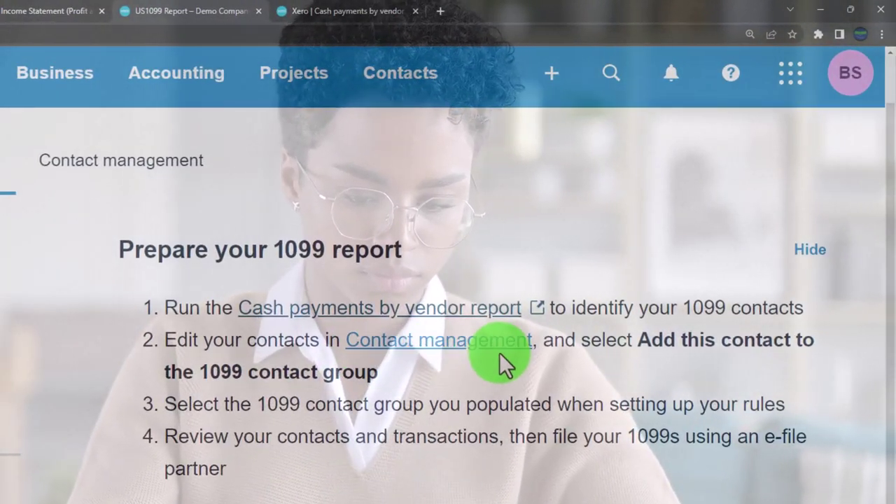
left_click(499, 350)
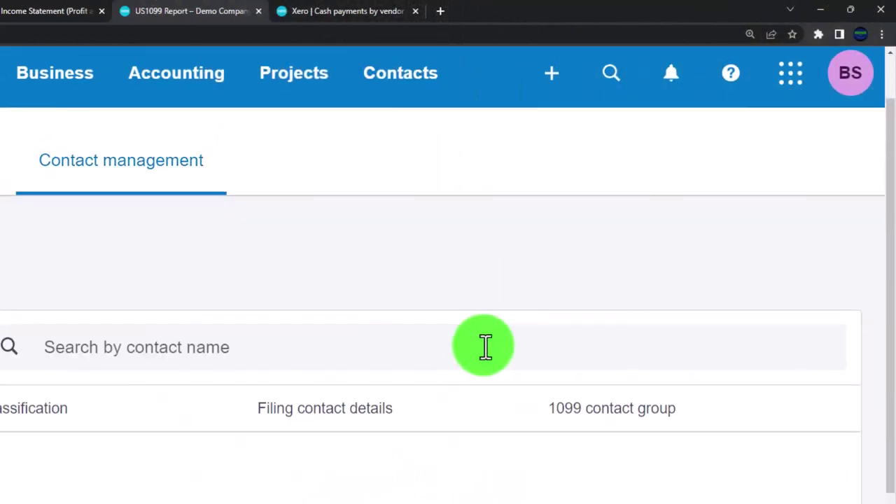
scroll(263, 379, "down", 2)
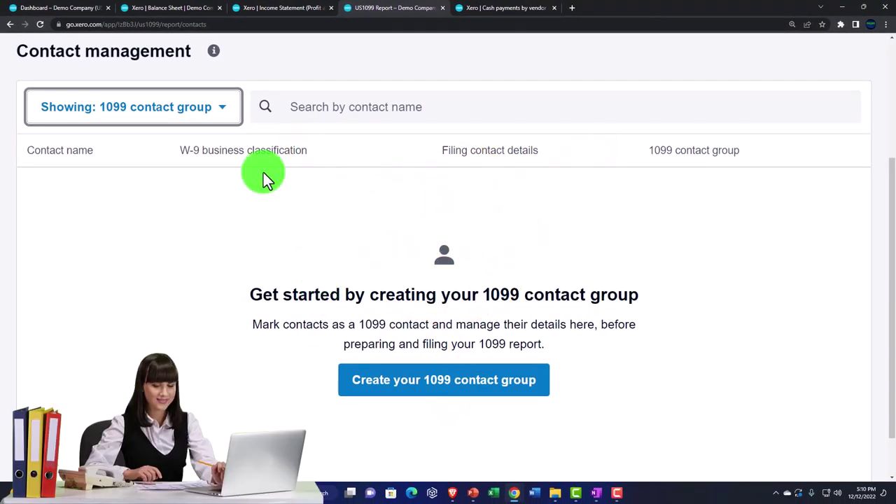
left_click(223, 109)
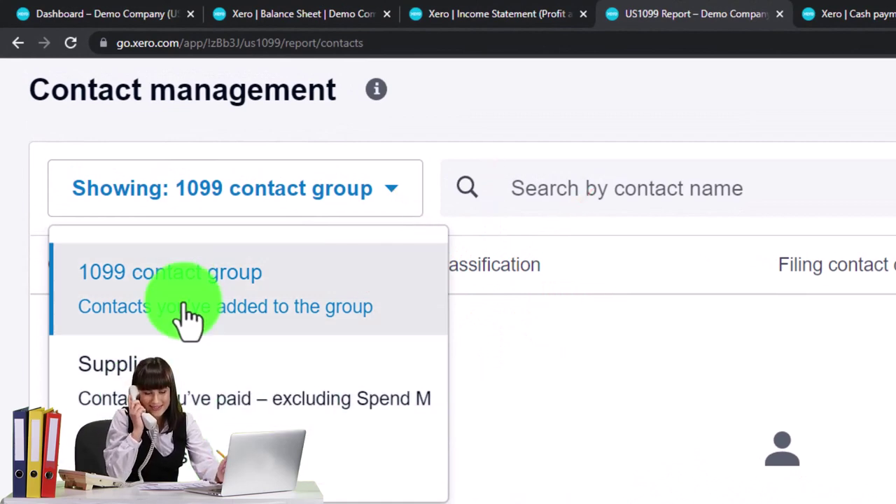
left_click(192, 329)
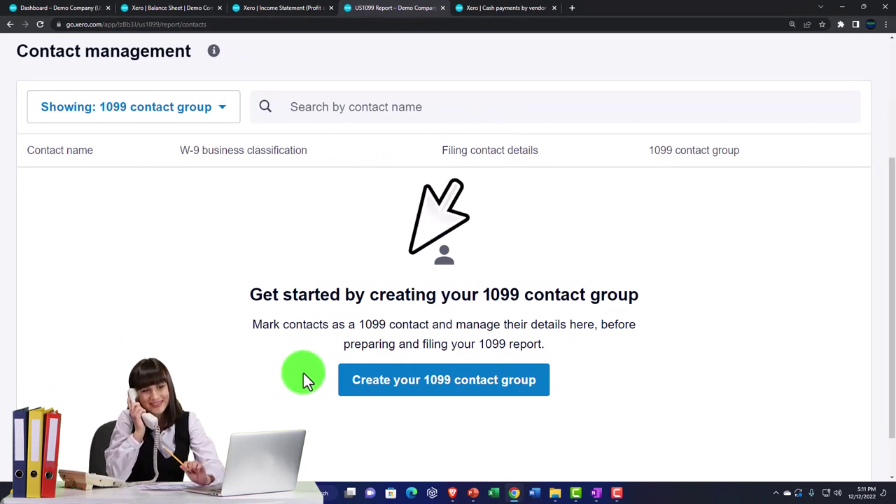
left_click(369, 389)
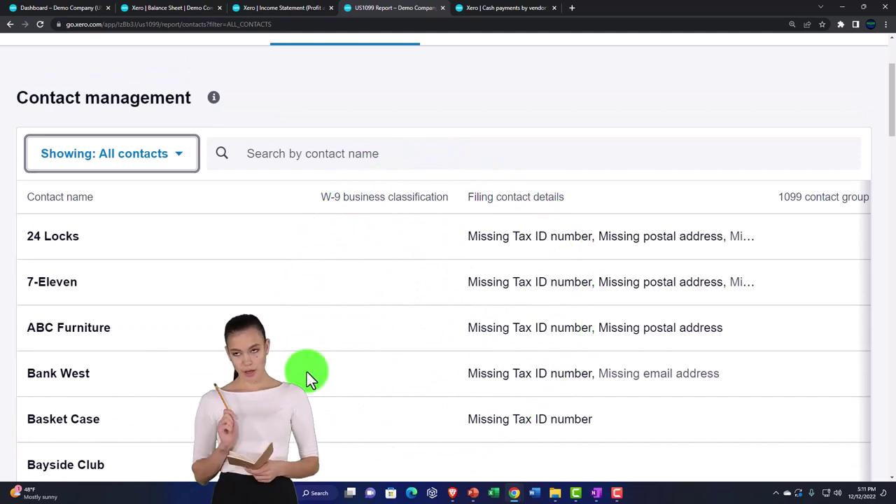
Edit the 1099 contact details of Bayside Wholesale and mark it for addition to the 1099 contact group
left_click(181, 159)
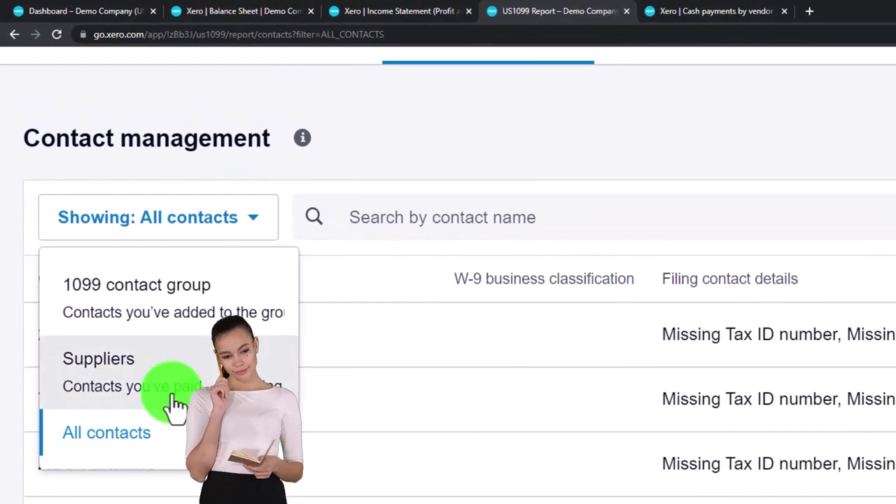
left_click(591, 126)
scroll(223, 376, "down", 3)
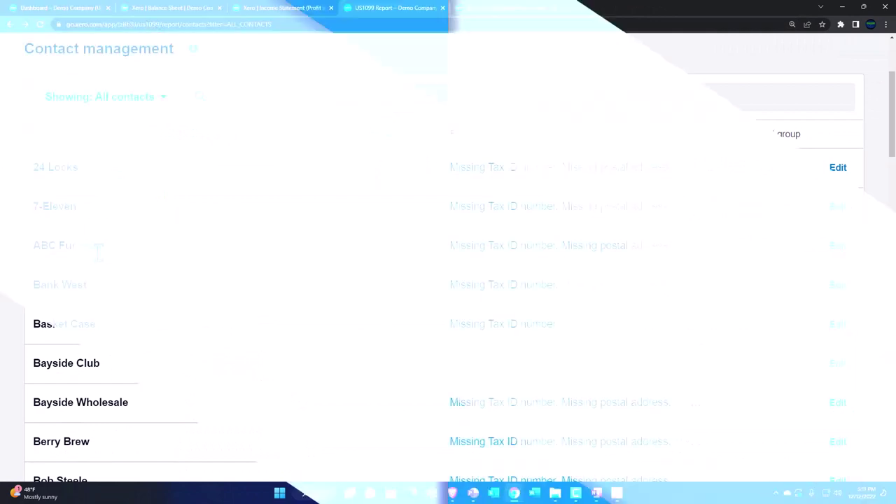
scroll(94, 286, "down", 3)
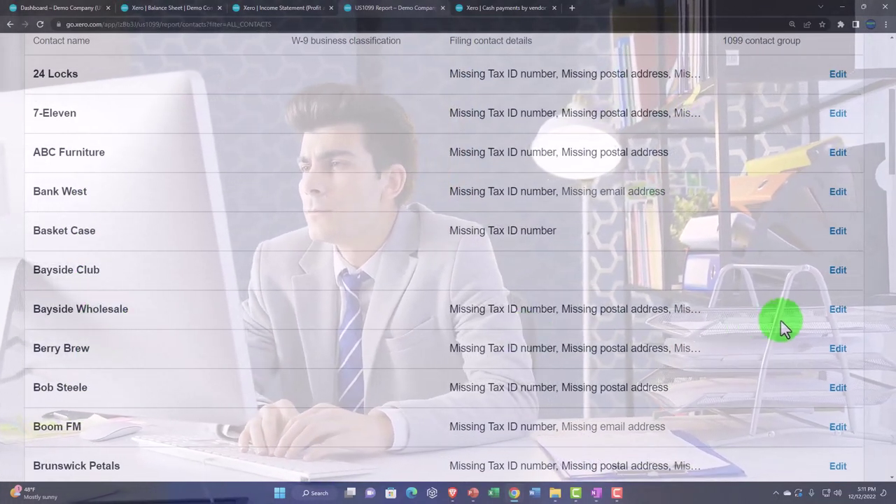
left_click(838, 309)
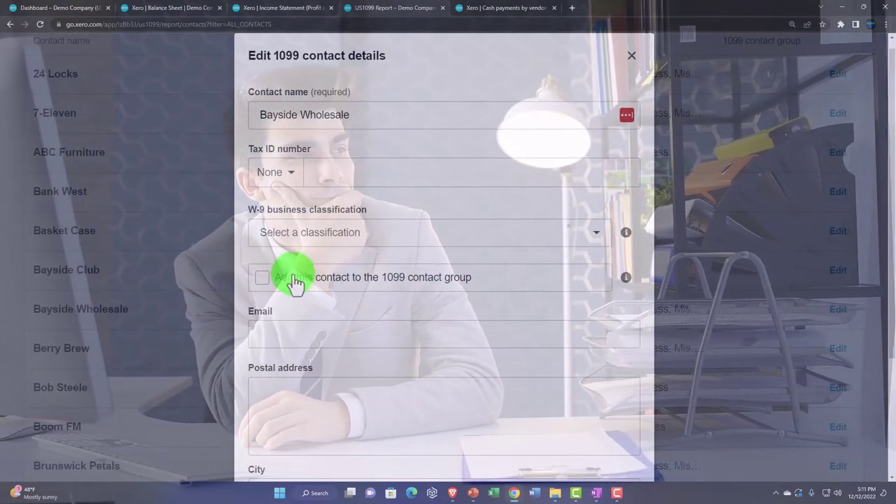
left_click(261, 279)
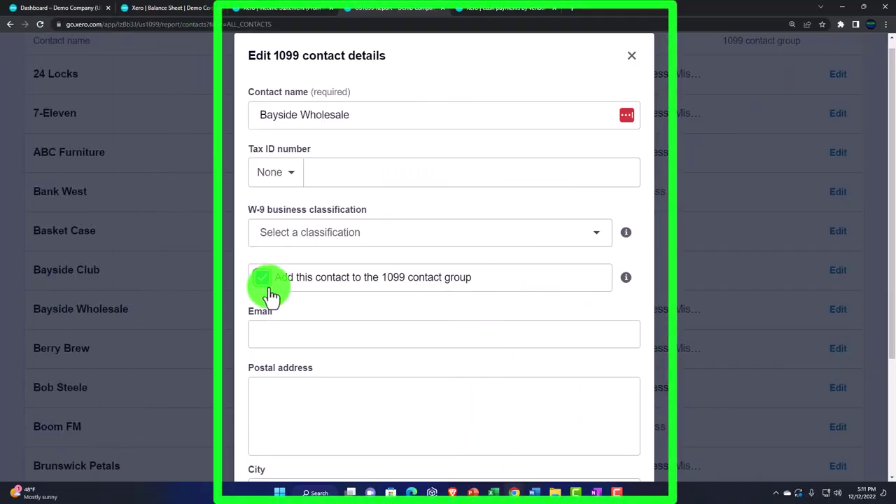
scroll(273, 300, "down", 2)
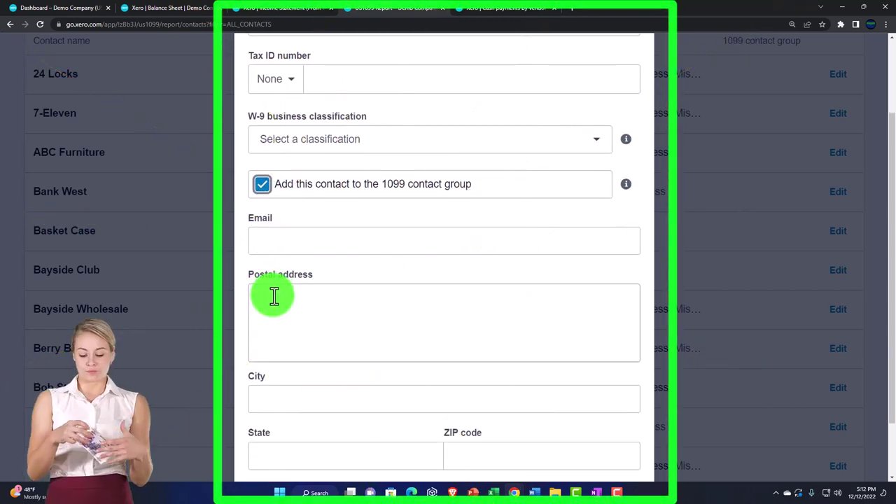
scroll(273, 297, "up", 2)
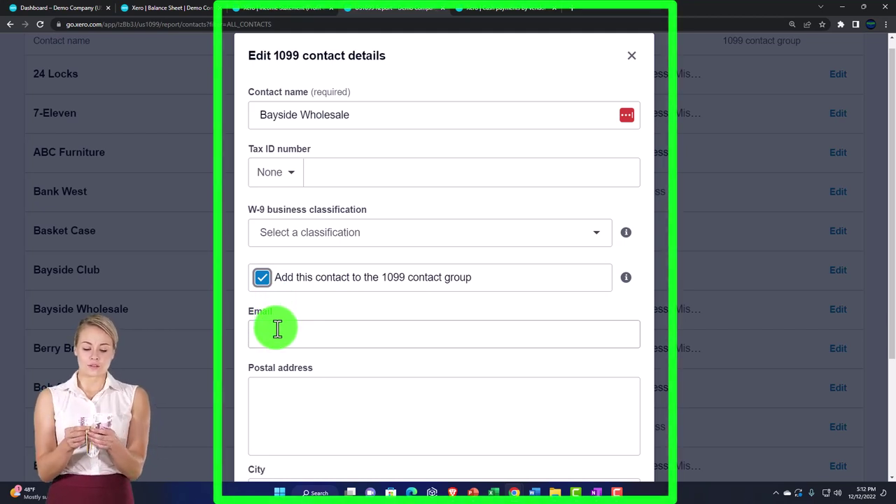
Enter the tax ID number for Bayside Wholesale and save the 1099 contact details
left_click(357, 174)
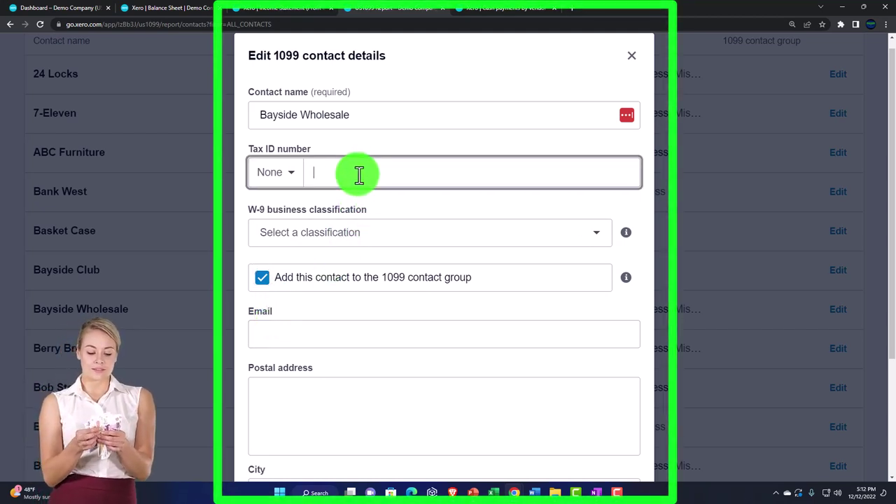
type("95-54142")
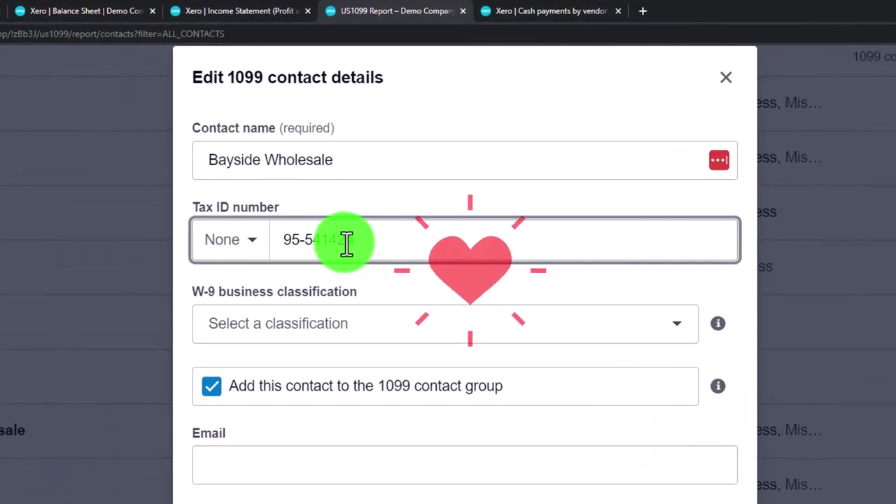
key("Tab")
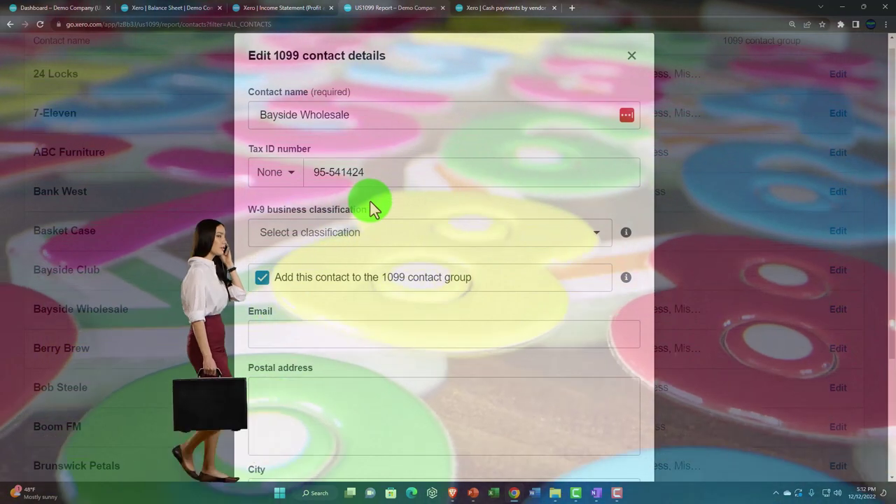
scroll(371, 205, "down", 3)
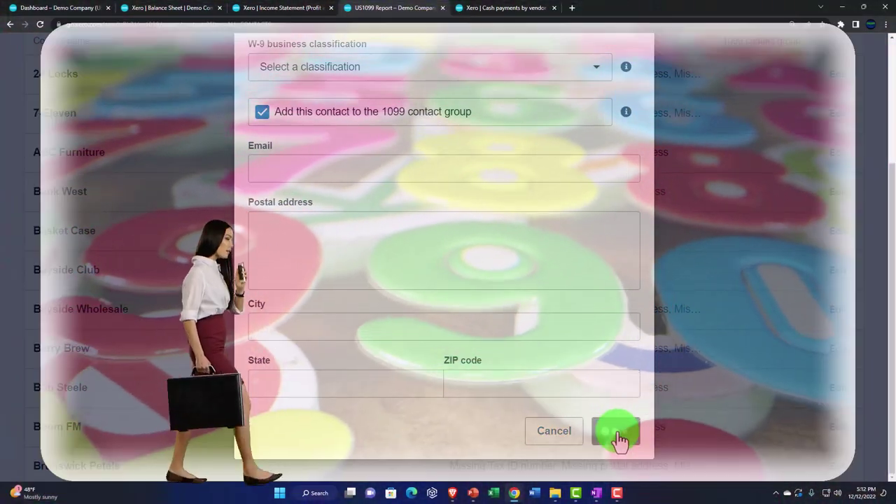
left_click(615, 433)
scroll(544, 217, "up", 3)
Go back to the browser tab with the Dashboard and open the Suppliers list under the company's contacts
left_click(514, 10)
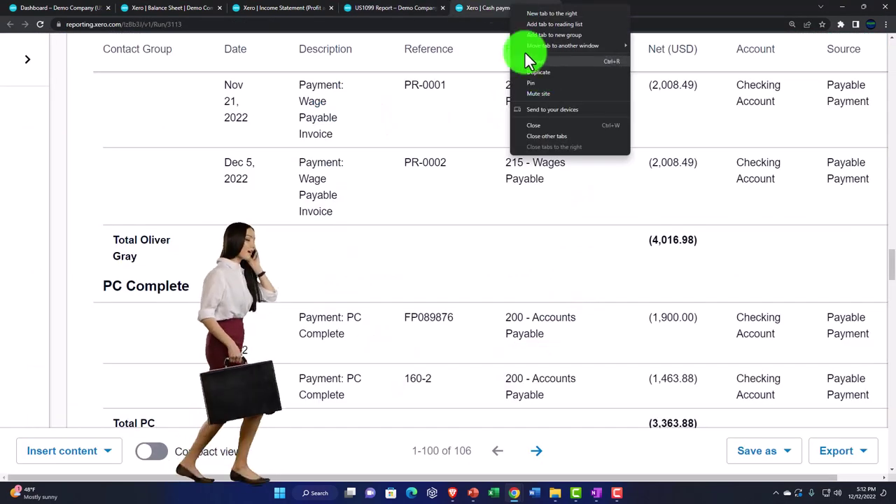
left_click(67, 8)
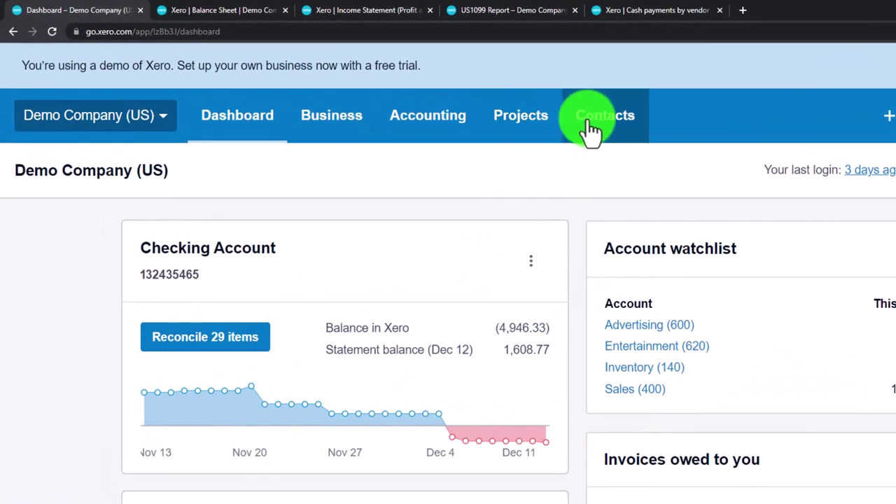
left_click(462, 91)
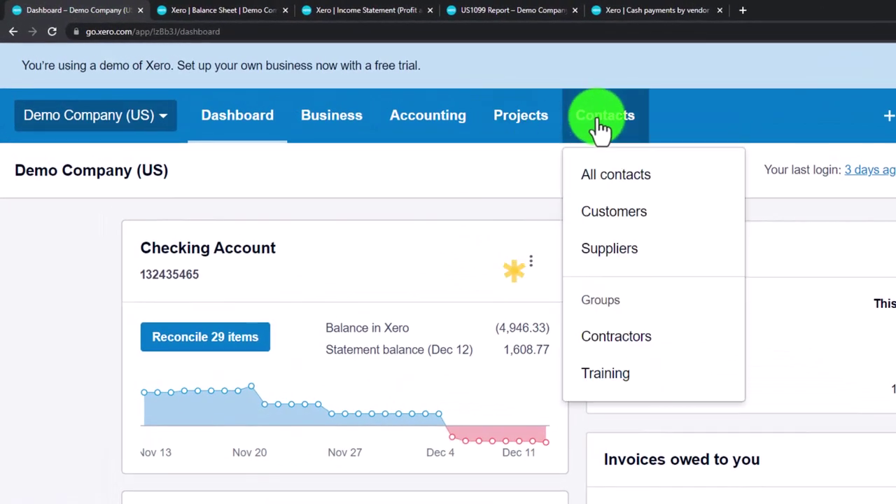
left_click(602, 252)
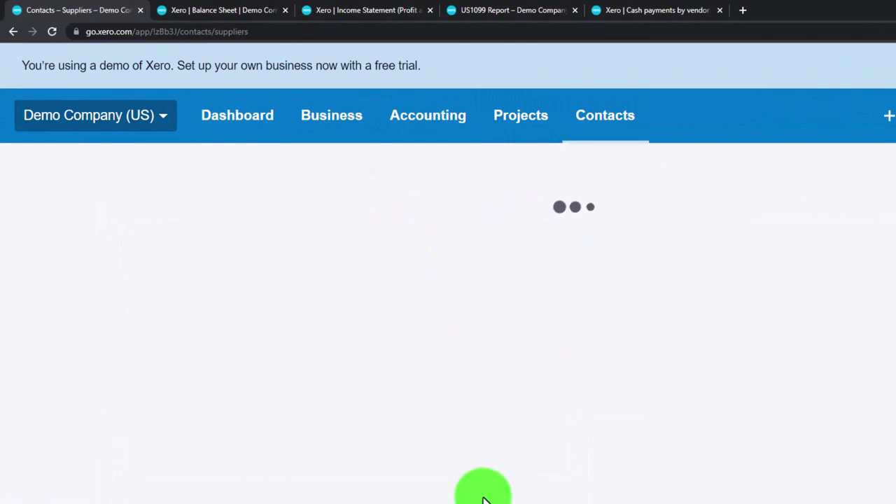
Select the suppliers Gateway Motors, MCO Cleaning Services and PowerDirect in the contact list
scroll(364, 343, "down", 5)
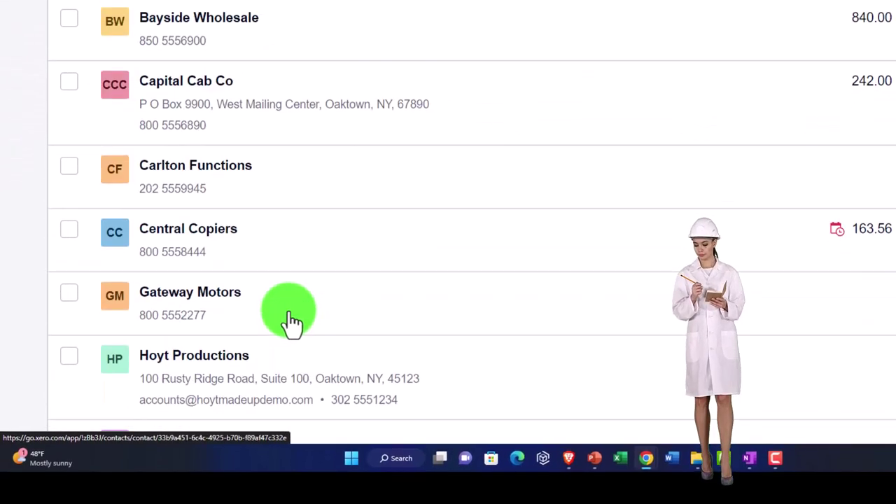
left_click(69, 271)
scroll(84, 280, "down", 3)
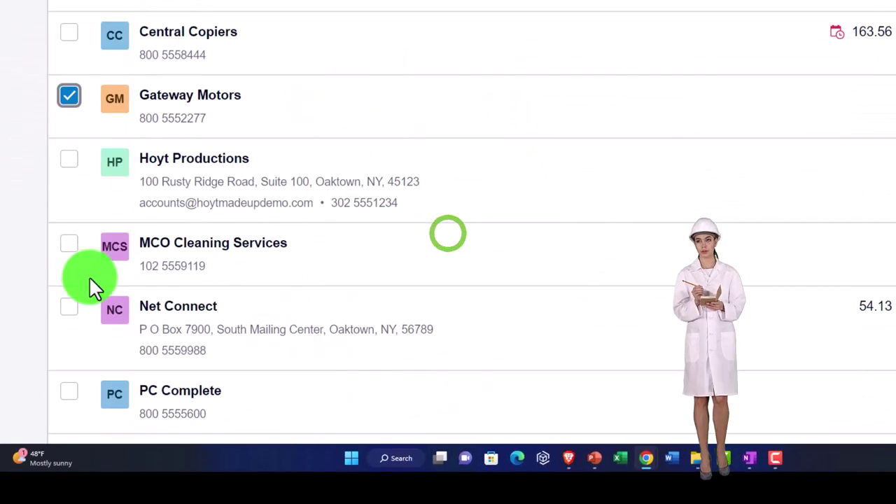
left_click(68, 247)
scroll(73, 322, "down", 3)
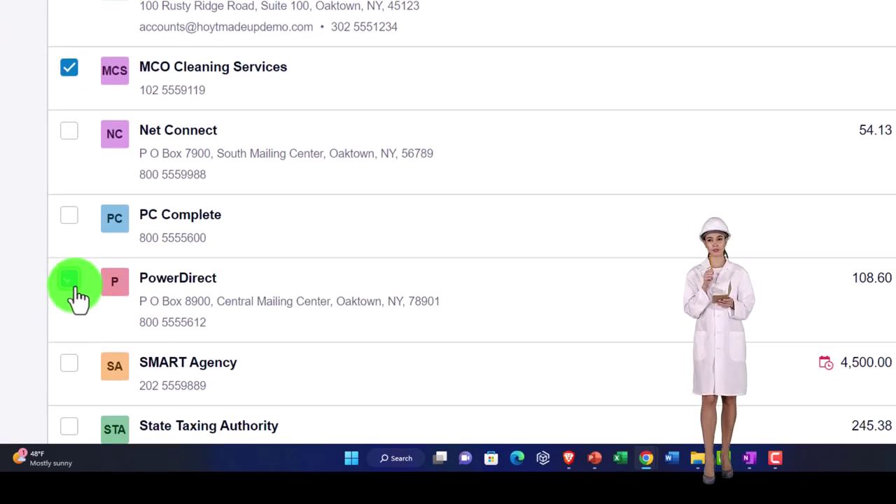
left_click(69, 280)
Add the selected suppliers to the [System generated] 1099 contacts group and look through the supplier list
scroll(554, 336, "up", 15)
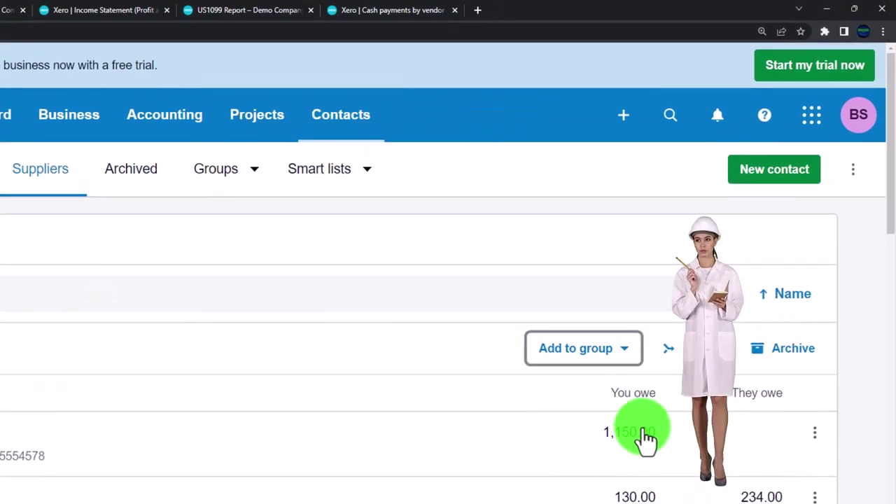
left_click(630, 357)
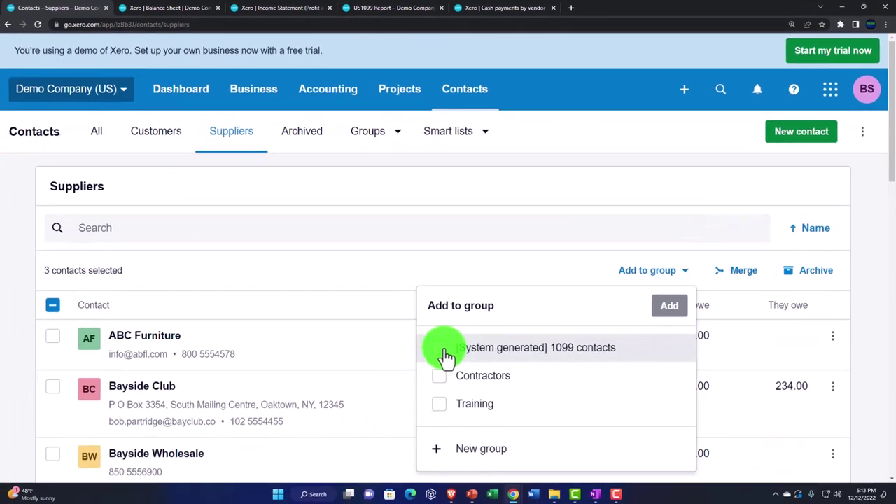
left_click(308, 447)
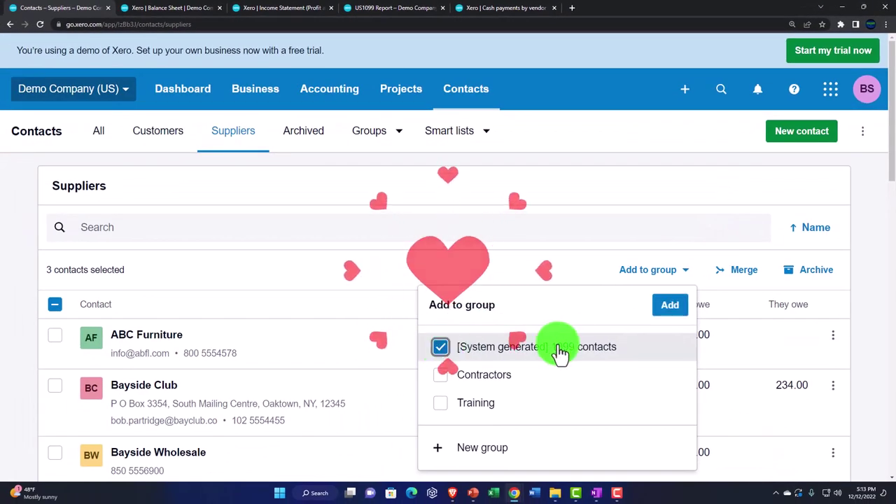
left_click(668, 308)
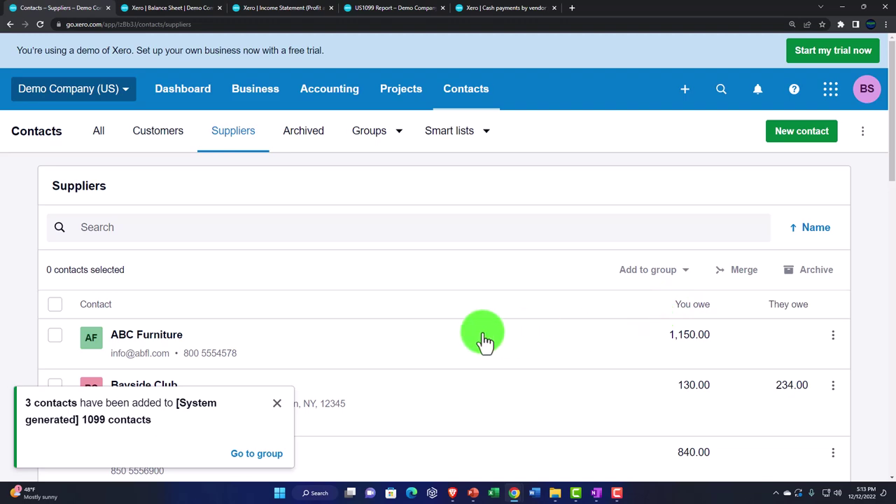
scroll(412, 301, "down", 1)
scroll(214, 326, "down", 10)
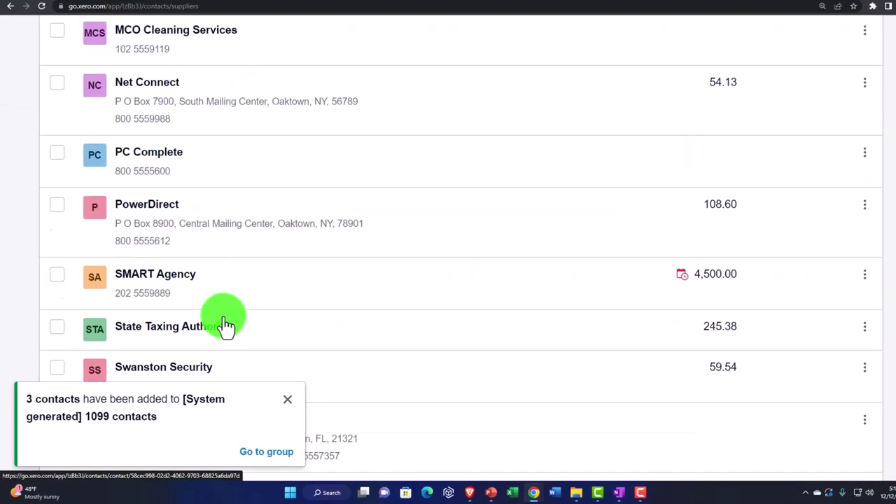
Open the supplier Truxton Property Management for editing and add it to the 1099 contact group in its financial details
scroll(225, 326, "down", 4)
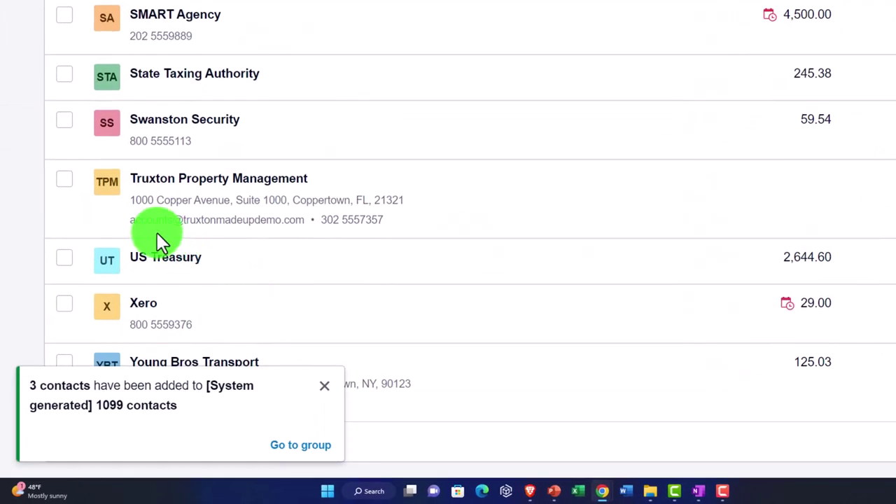
left_click(161, 196)
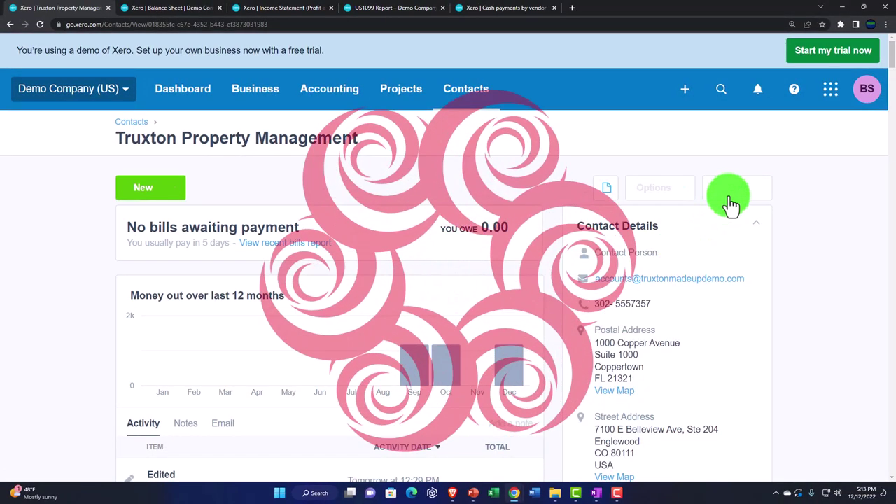
left_click(730, 201)
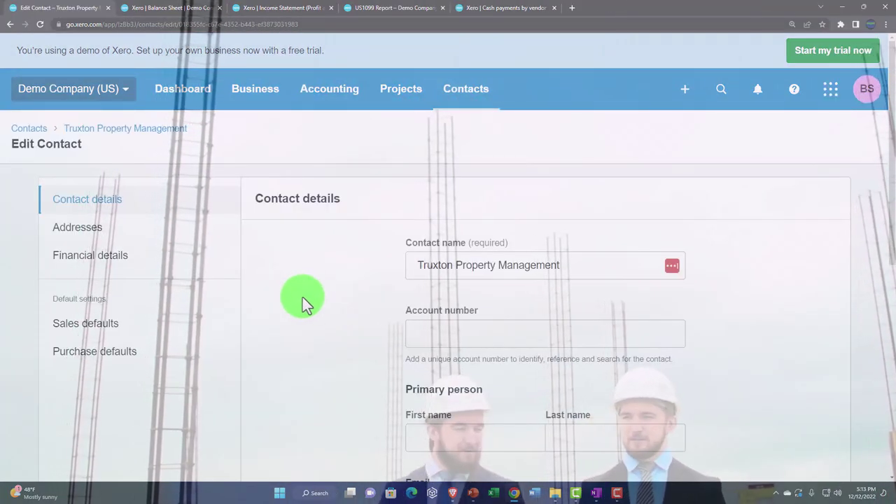
scroll(302, 297, "down", 4)
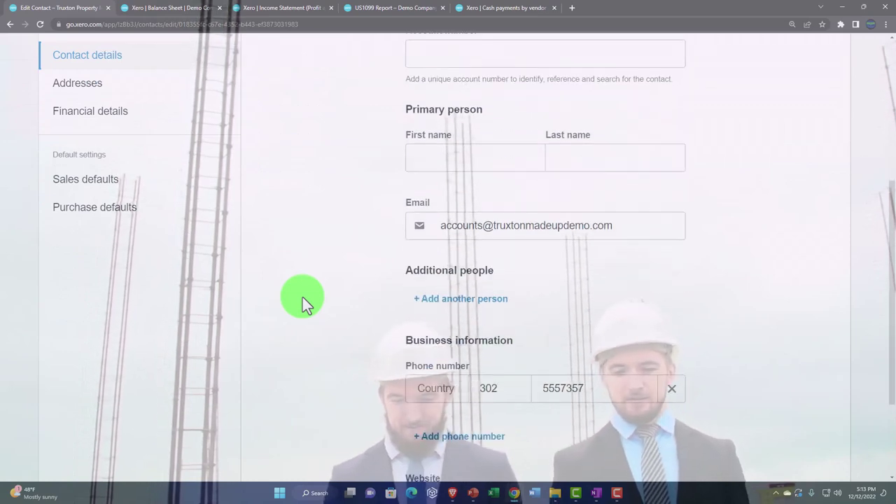
scroll(296, 296, "down", 10)
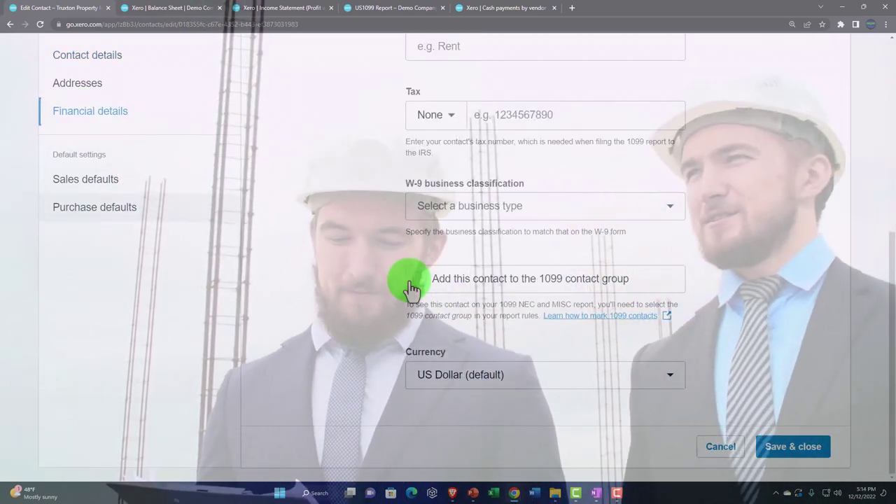
left_click(413, 283)
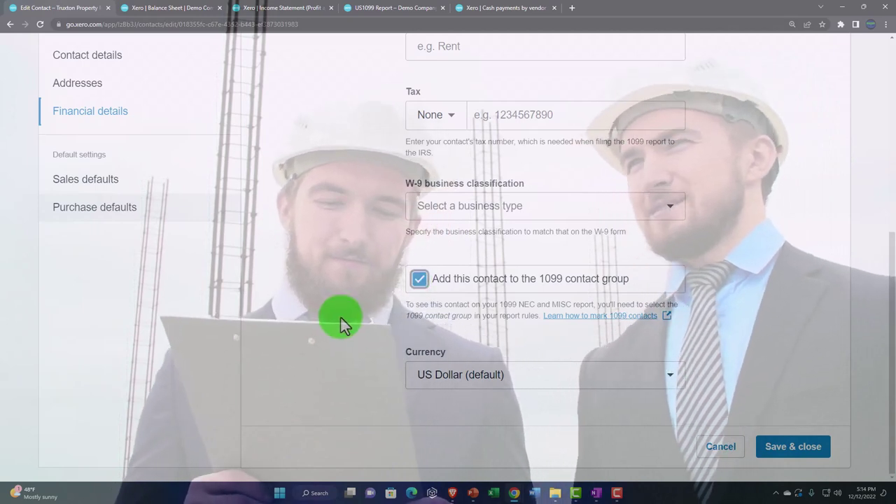
Enter the tax ID number for Truxton Property Management and save the contact
scroll(340, 320, "up", 2)
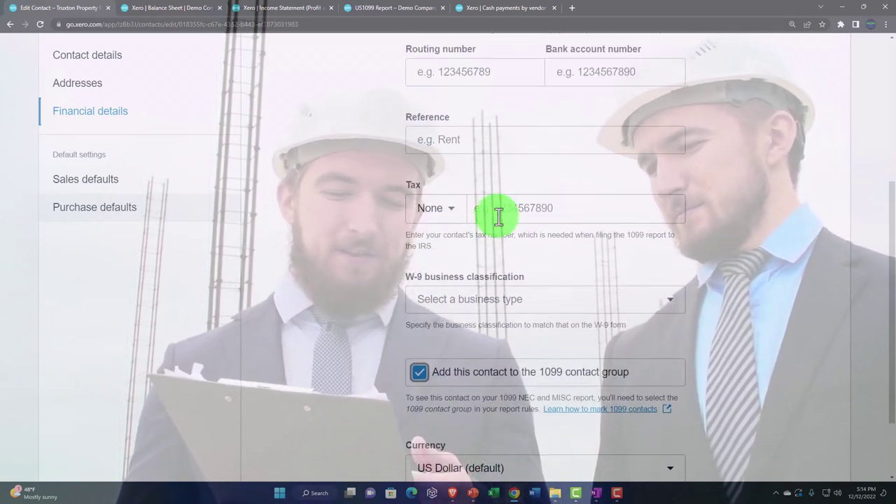
left_click(496, 218)
type("95")
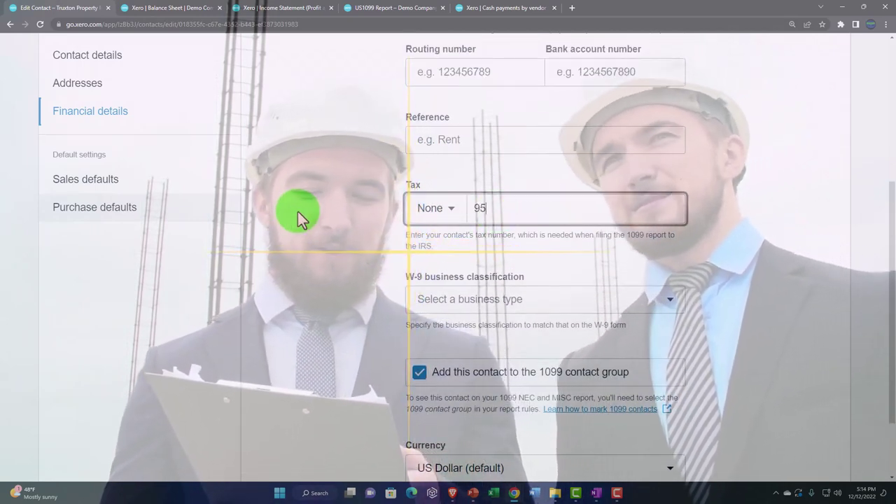
type("-457441")
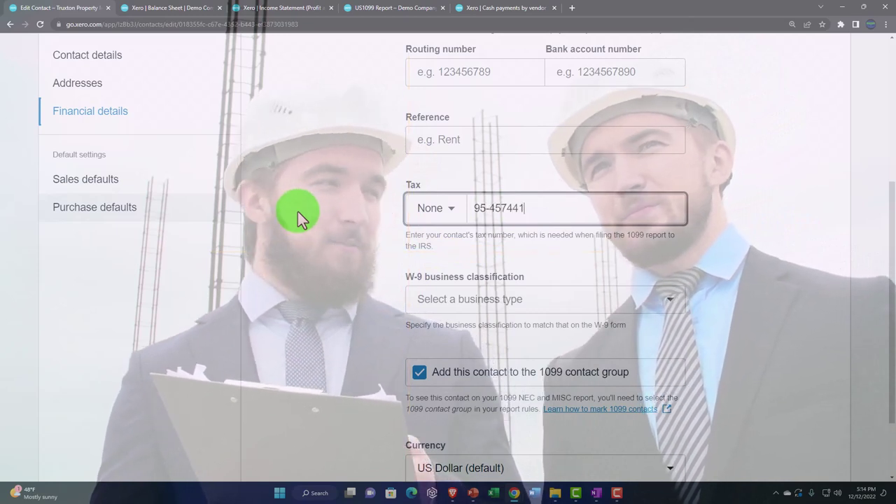
scroll(327, 254, "down", 2)
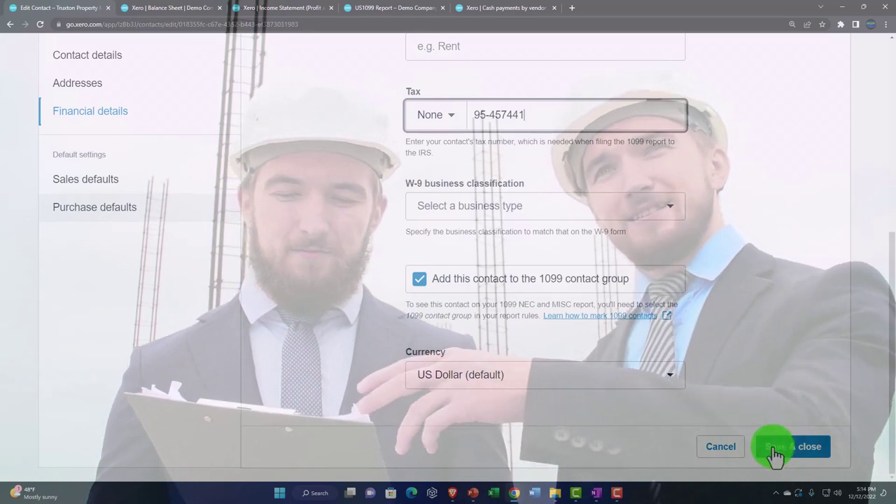
left_click(779, 455)
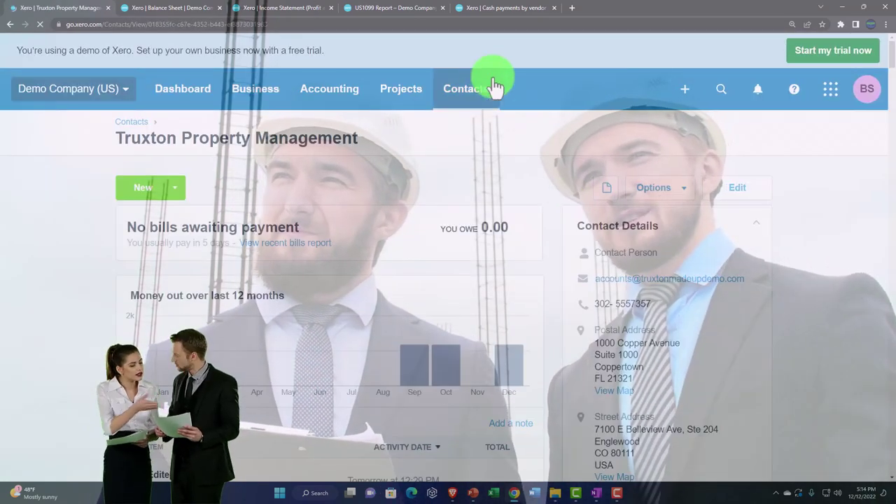
Switch to the browser tab with the 1099 Report and open the rules setup for NEC and MISC reports
left_click(404, 9)
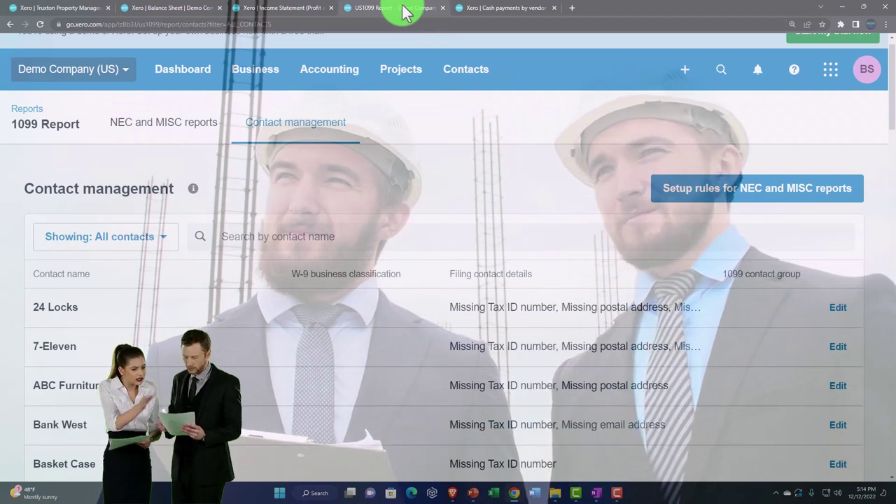
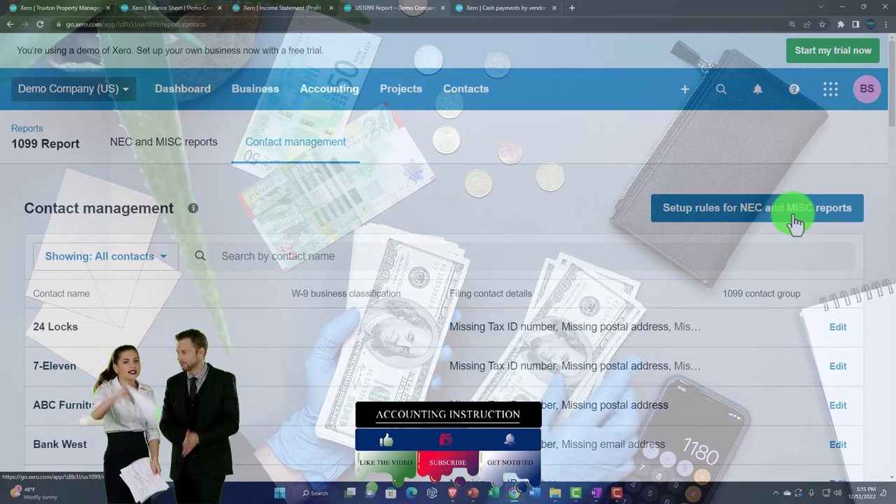
left_click(796, 223)
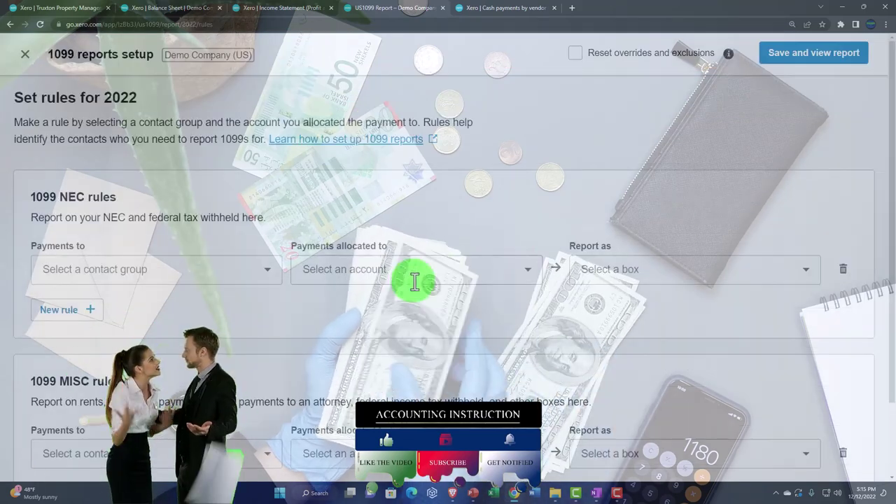
scroll(171, 235, "down", 1)
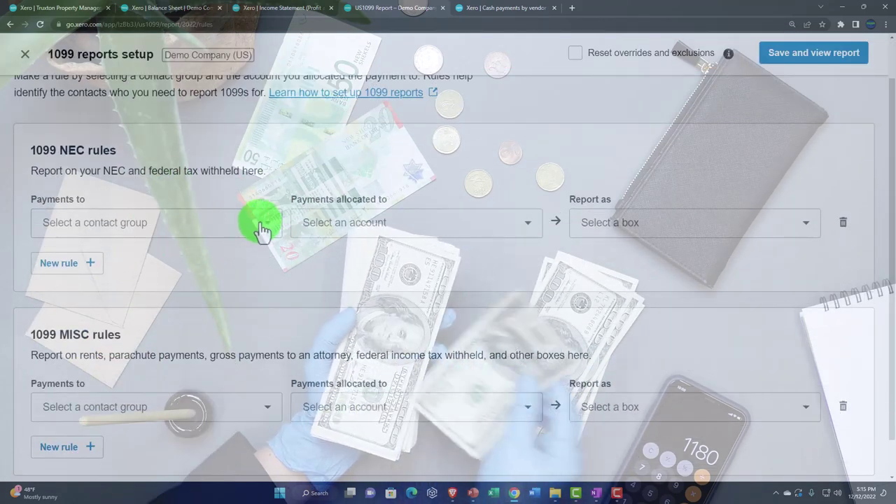
Set the 1099 NEC rule to report payments to the 1099 contact group from all accounts as Box 1: Nonemployee compensation
left_click(261, 227)
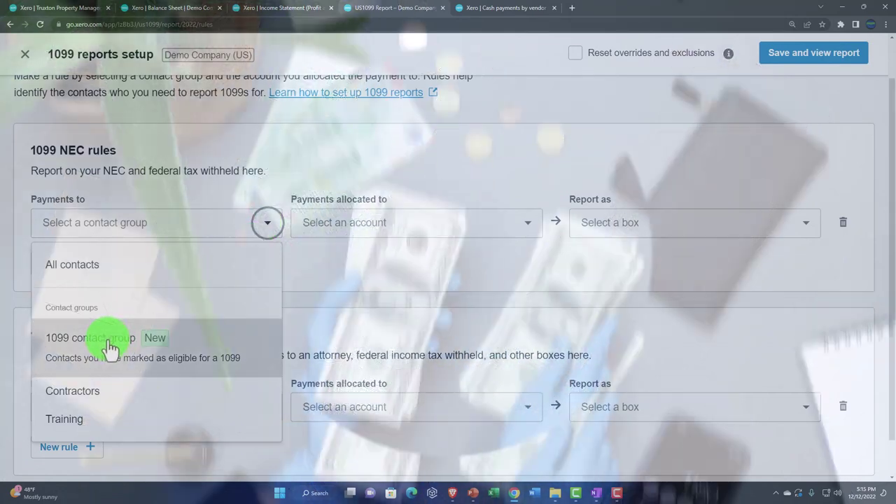
left_click(112, 341)
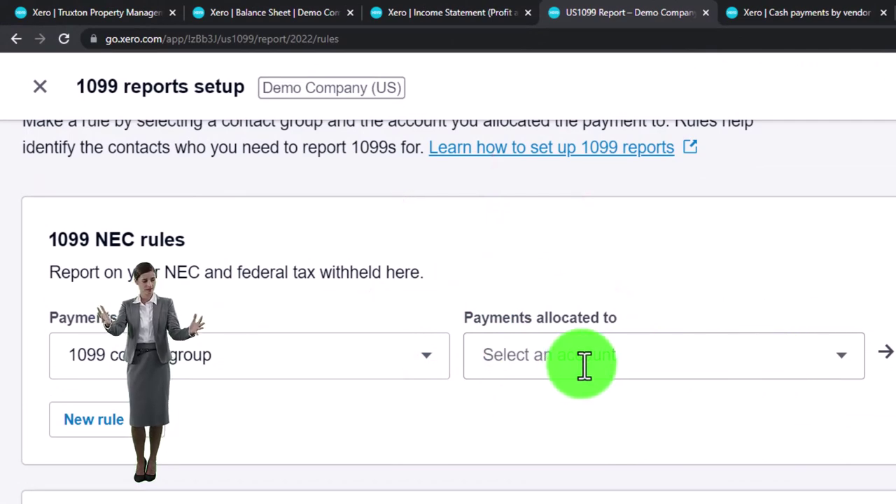
left_click(839, 355)
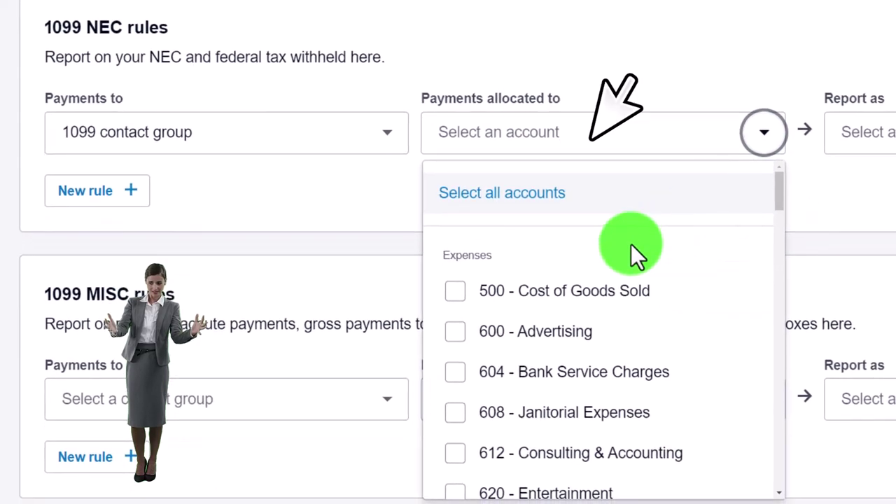
left_click(513, 199)
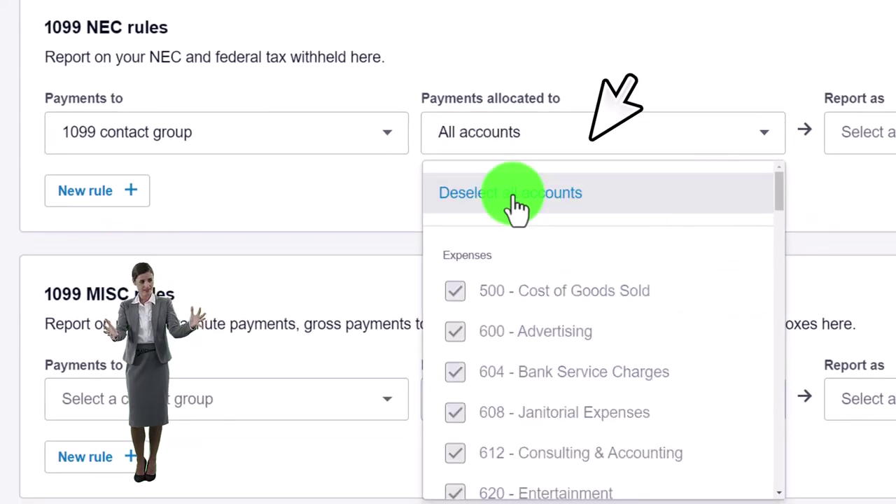
left_click(851, 191)
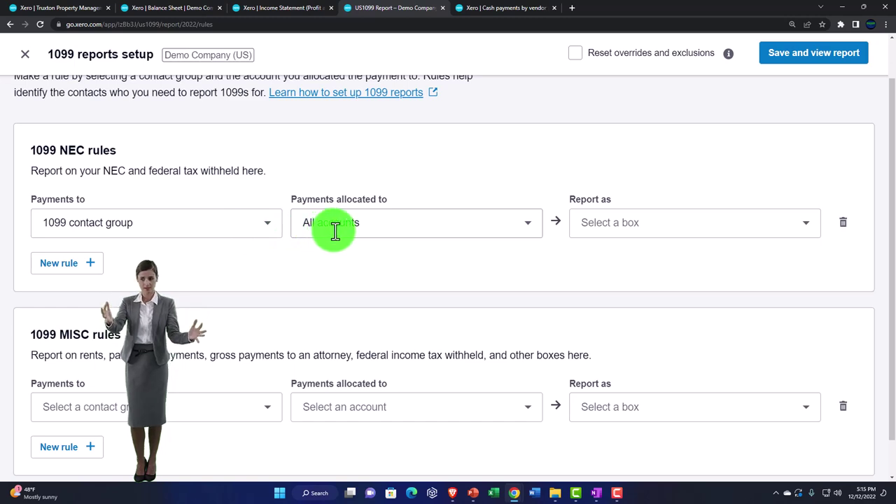
left_click(594, 222)
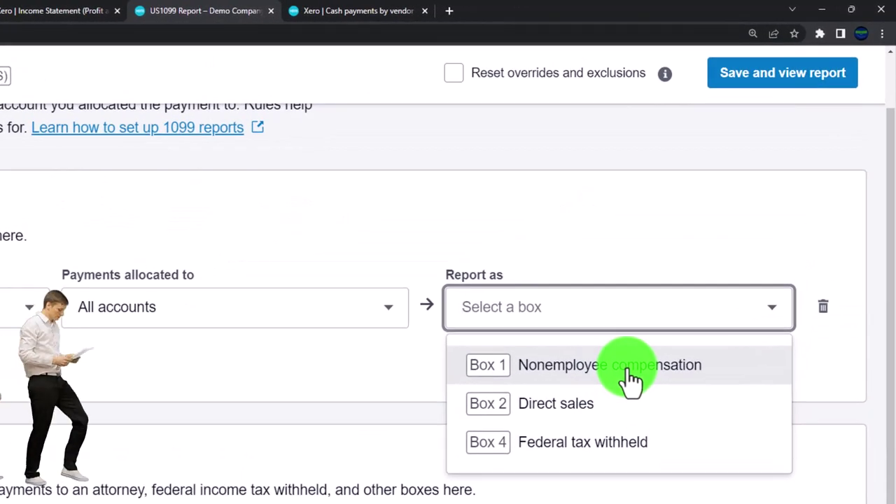
left_click(630, 379)
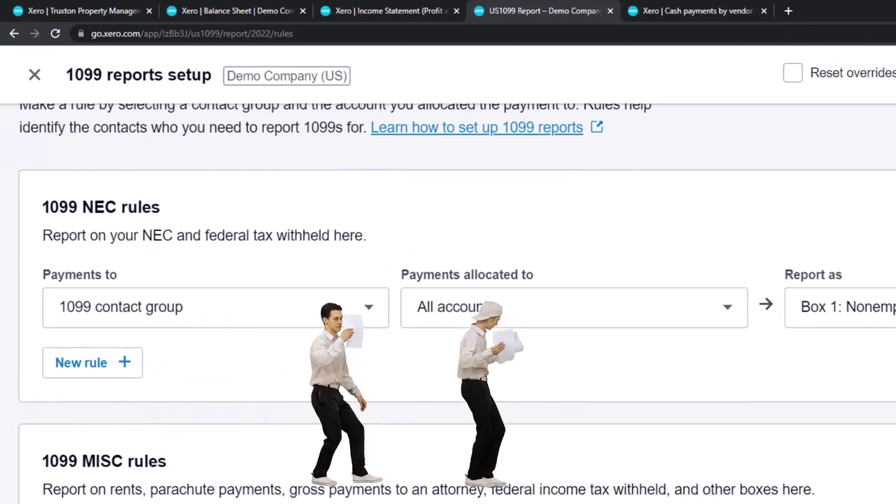
Choose the 1099 contact group for the 1099 MISC rule and look at its account choices without selecting any
left_click(371, 503)
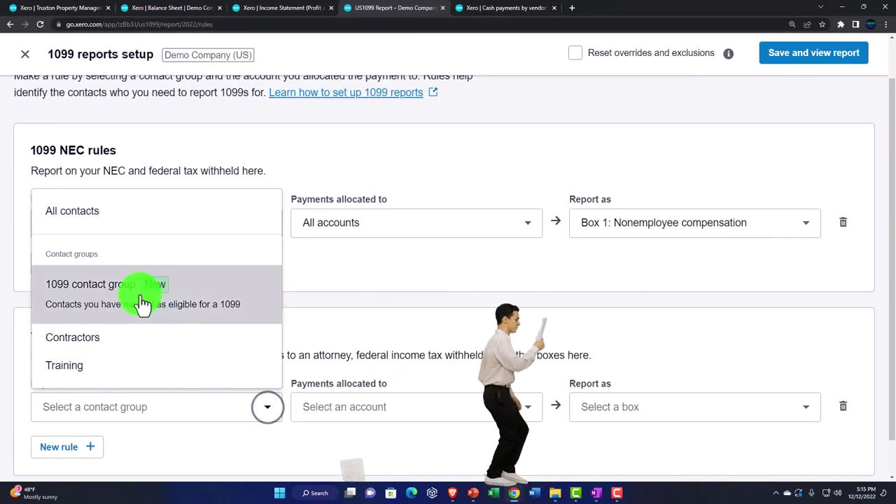
left_click(144, 301)
left_click(530, 413)
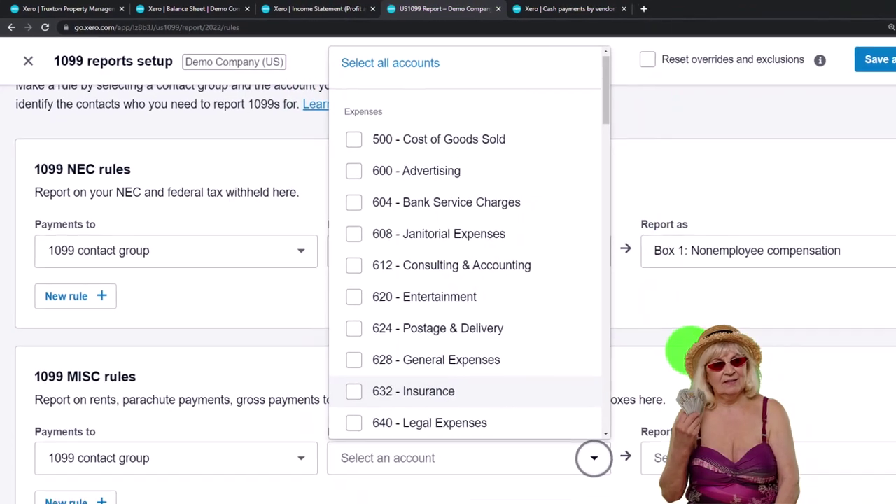
left_click(593, 458)
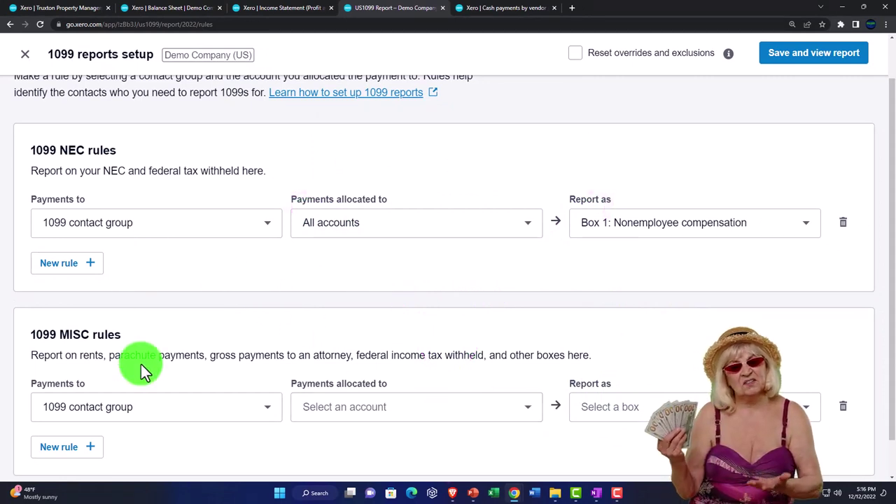
left_click(172, 412)
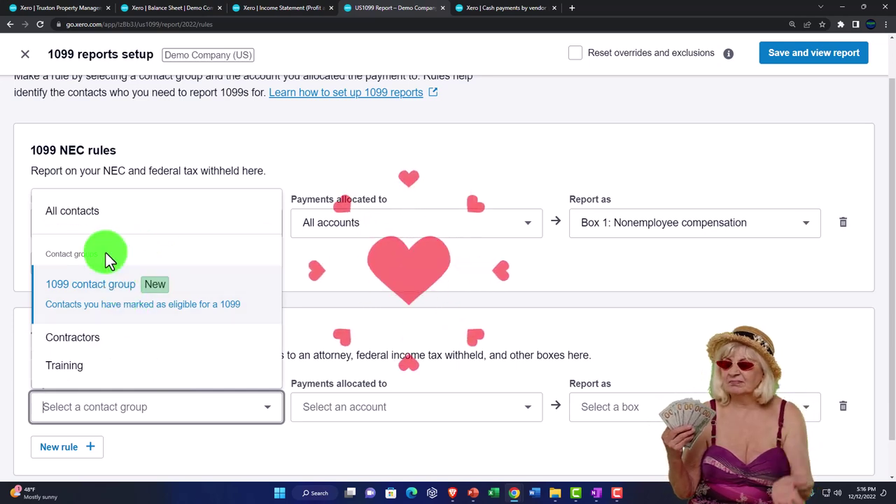
left_click(126, 287)
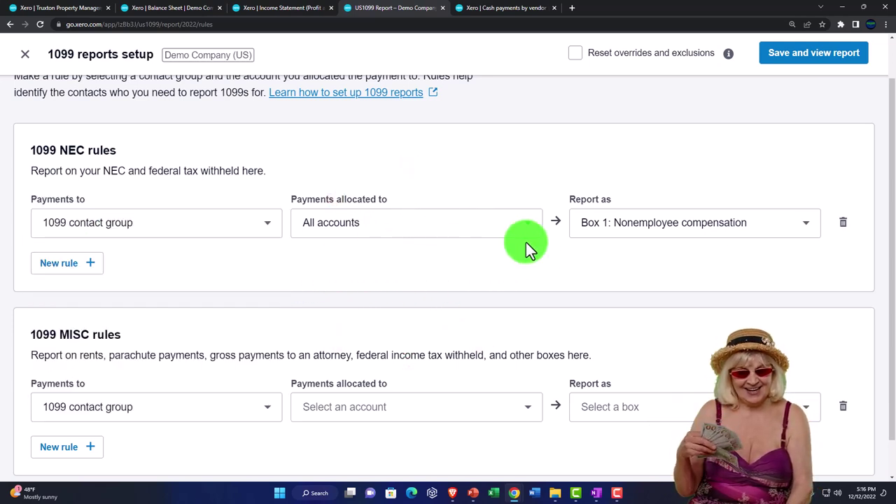
Save the 2022 rules and view the 1099 report
scroll(532, 249, "up", 1)
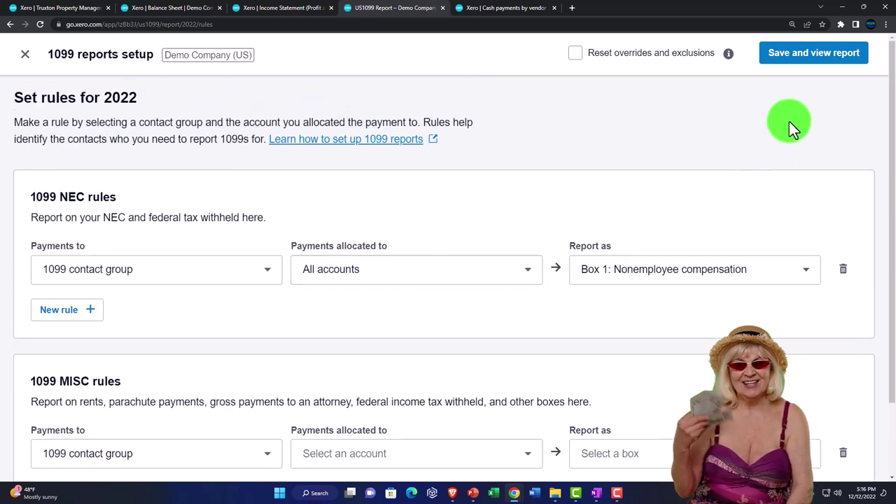
left_click(795, 61)
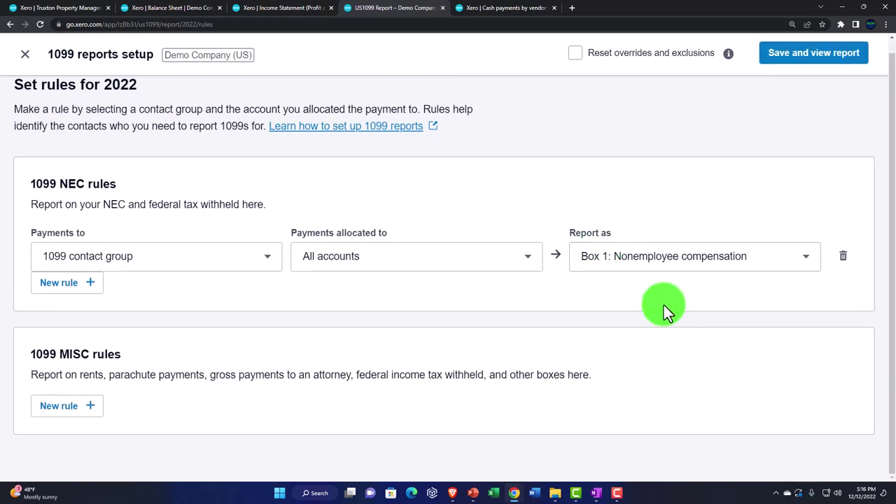
left_click(792, 63)
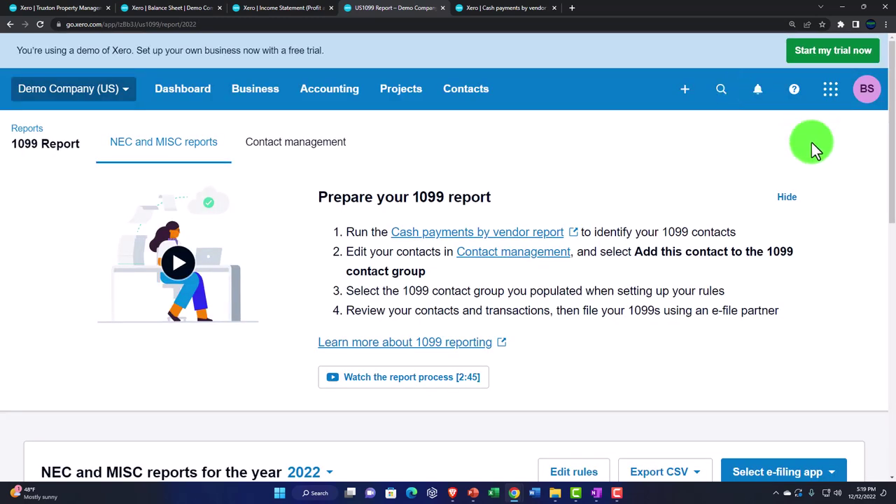
Open Contact management from the 1099 report and review the filing contact details of the 1099 contact group
left_click(533, 259)
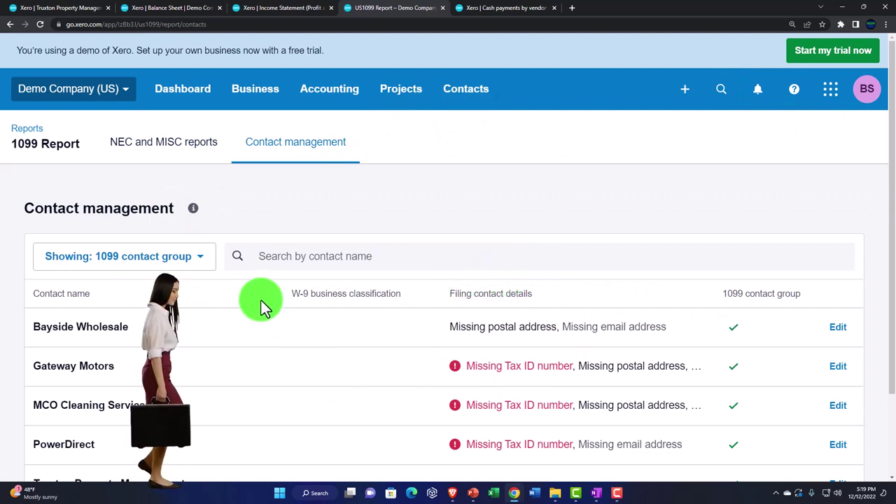
left_click(207, 264)
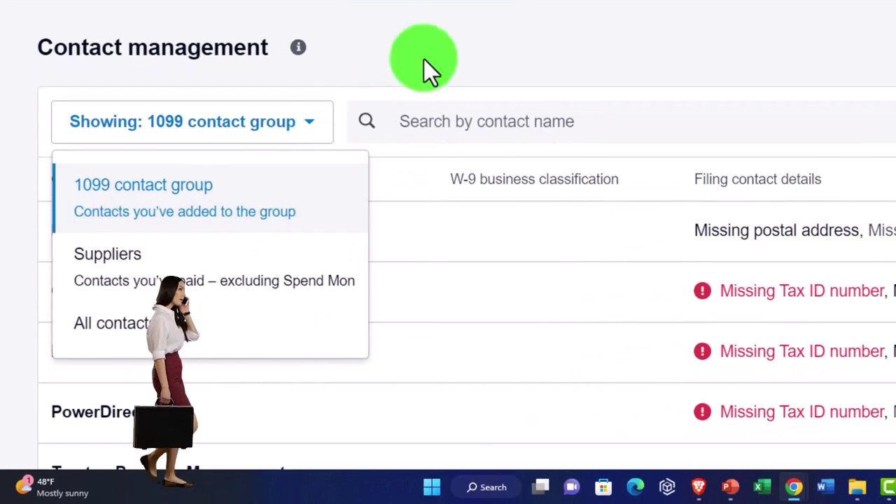
left_click(429, 51)
scroll(441, 105, "down", 2)
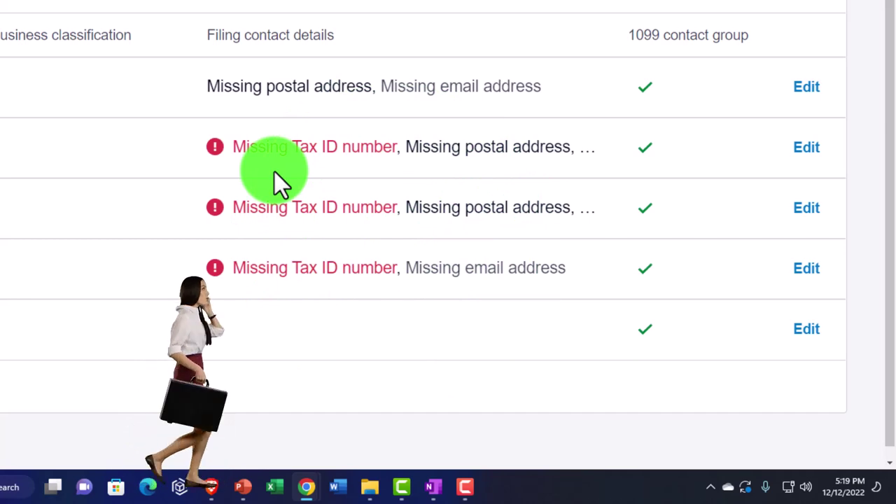
scroll(275, 171, "up", 2)
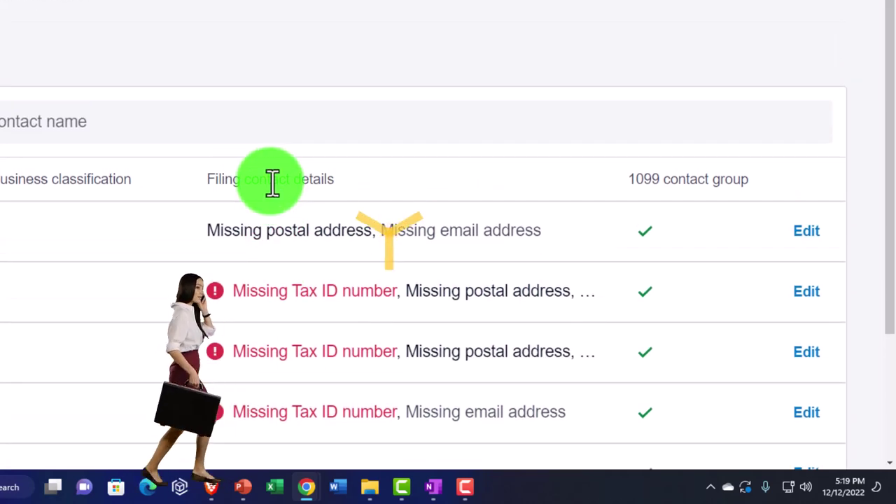
scroll(263, 181, "down", 2)
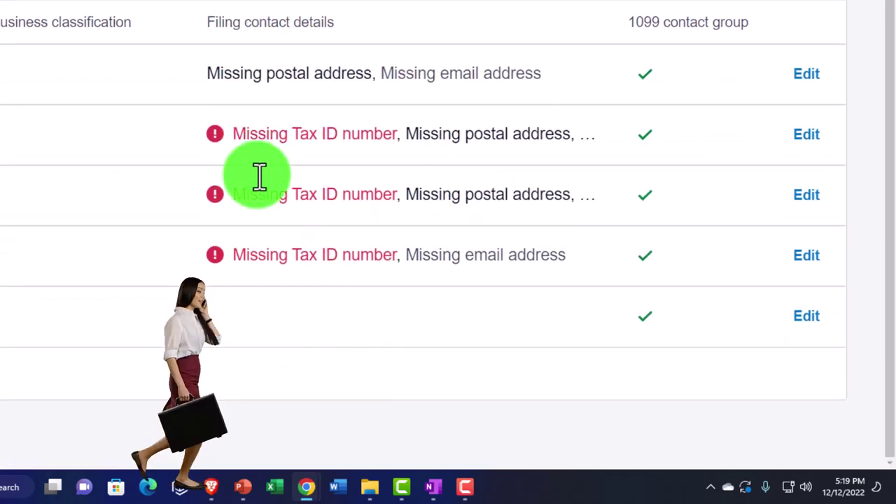
Return to the NEC and MISC reports, look at the 2022 rules setup and close it without changing any rule
scroll(259, 175, "up", 2)
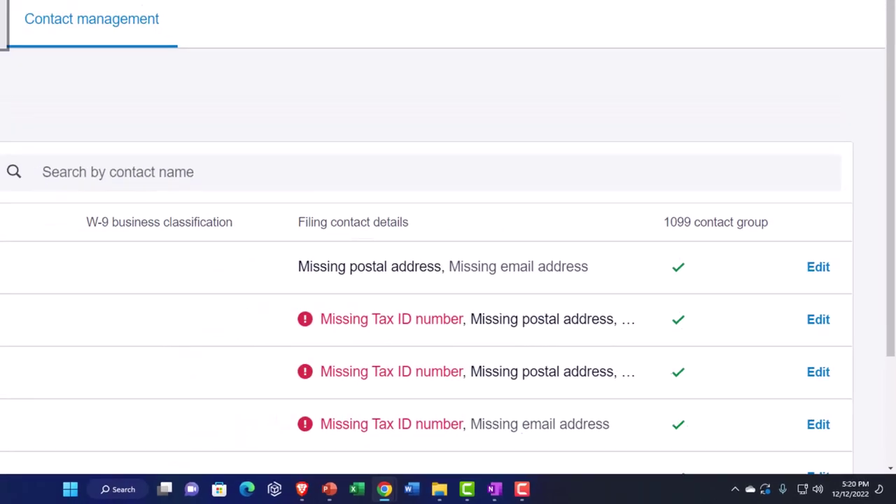
left_click(184, 170)
scroll(241, 329, "down", 2)
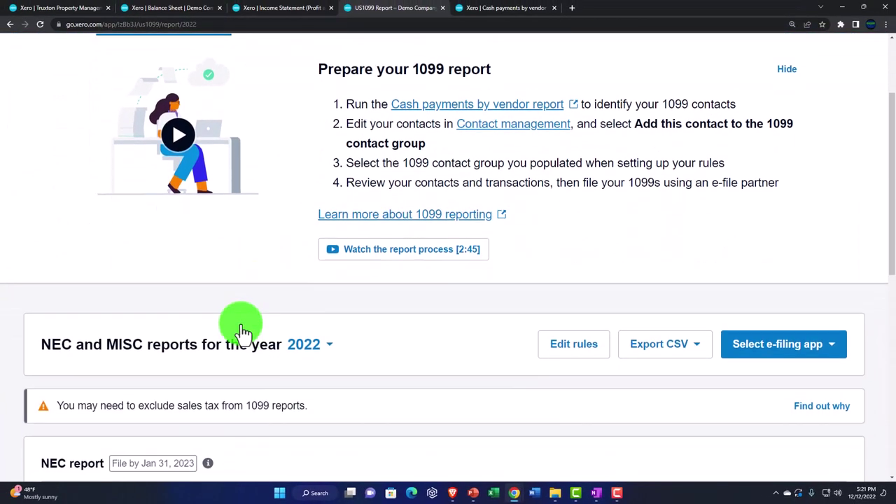
scroll(241, 329, "down", 1)
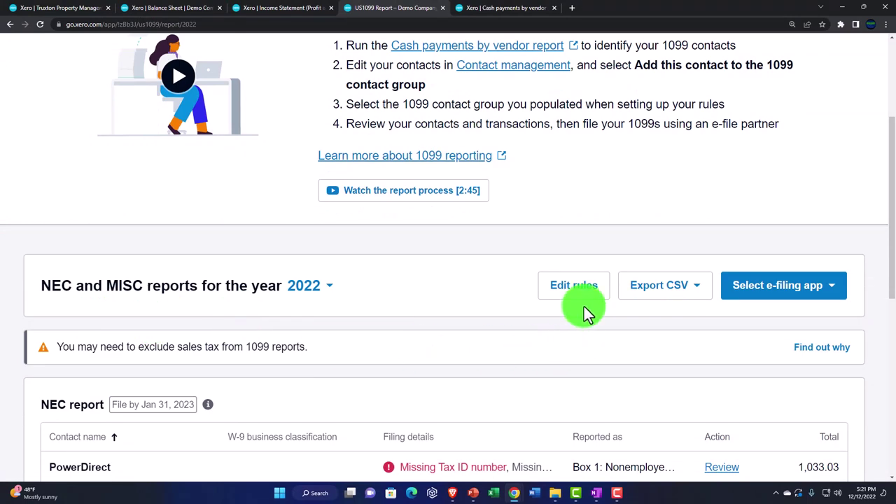
left_click(580, 300)
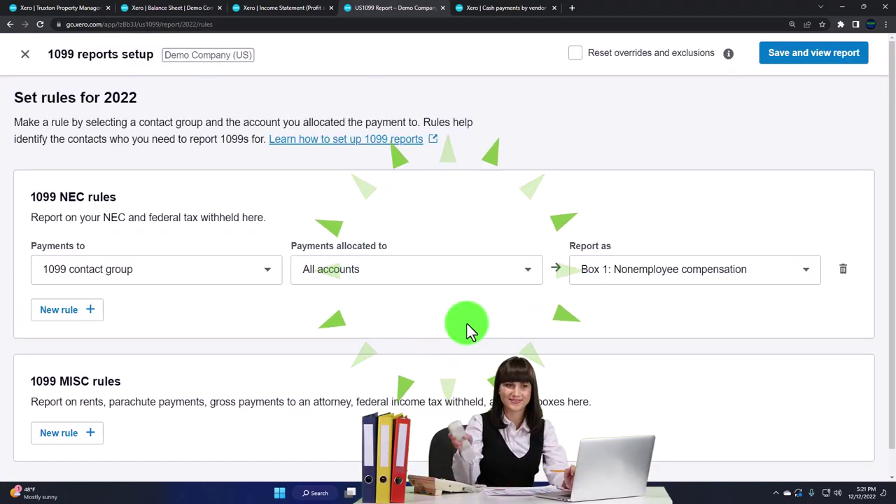
left_click(26, 58)
scroll(388, 280, "down", 2)
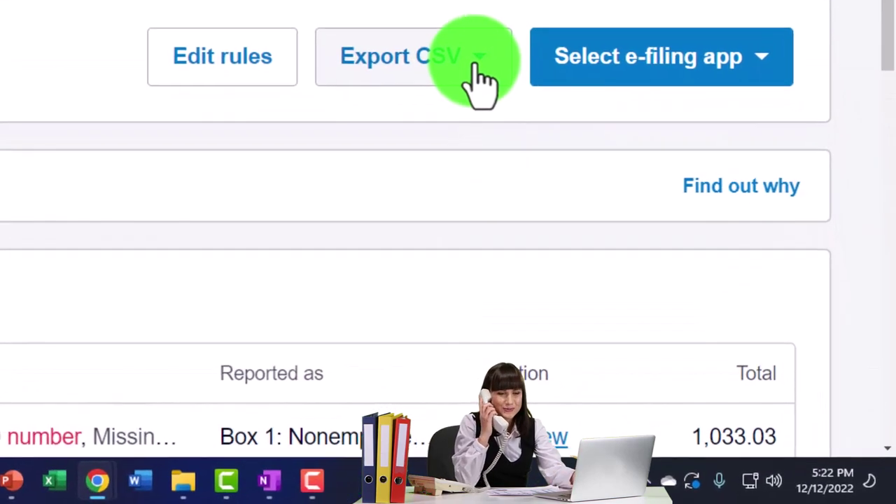
Export the 2022 1099-NEC report as a CSV file
left_click(474, 63)
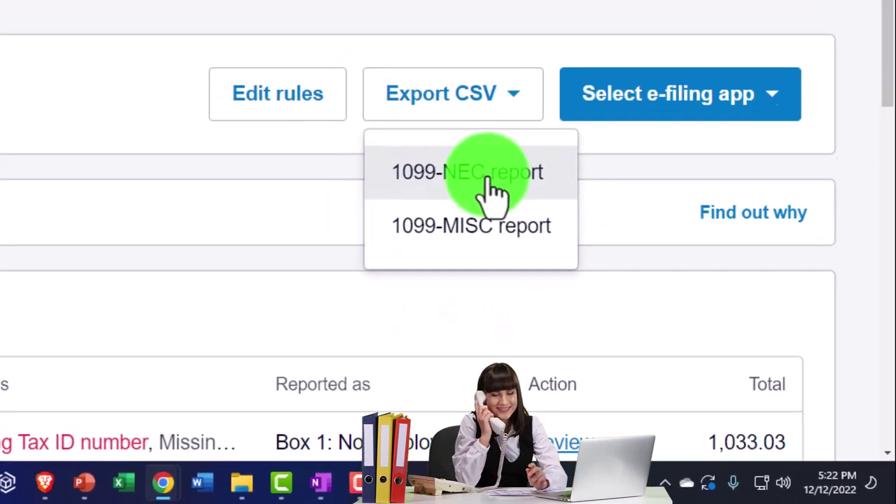
left_click(452, 158)
left_click(524, 354)
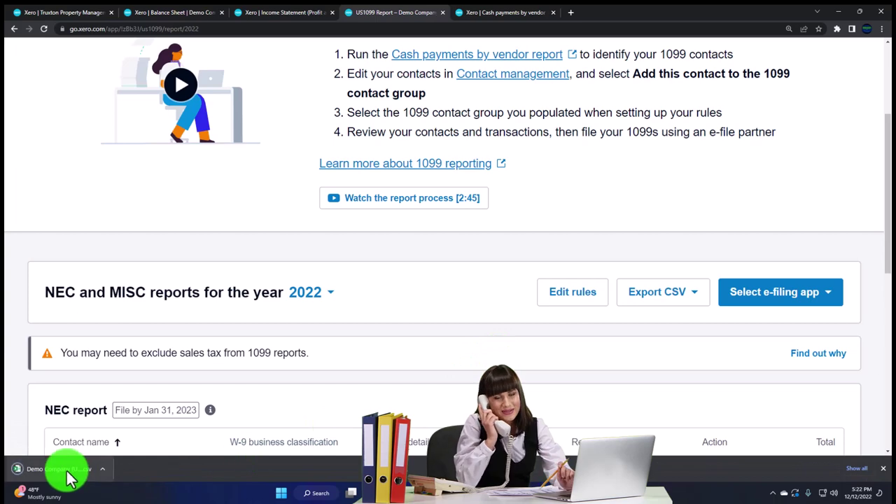
Open the downloaded 1099-NEC report CSV in Excel at full size, review its contents and close the workbook
left_click(67, 474)
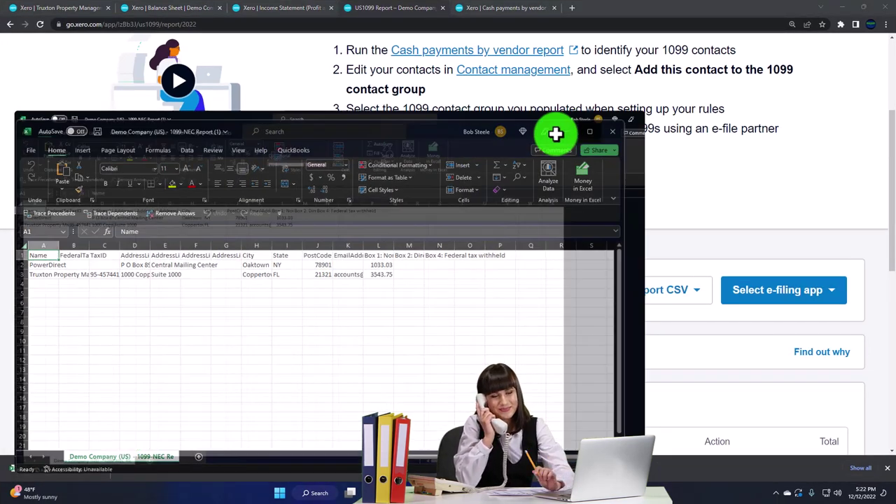
left_click(576, 136)
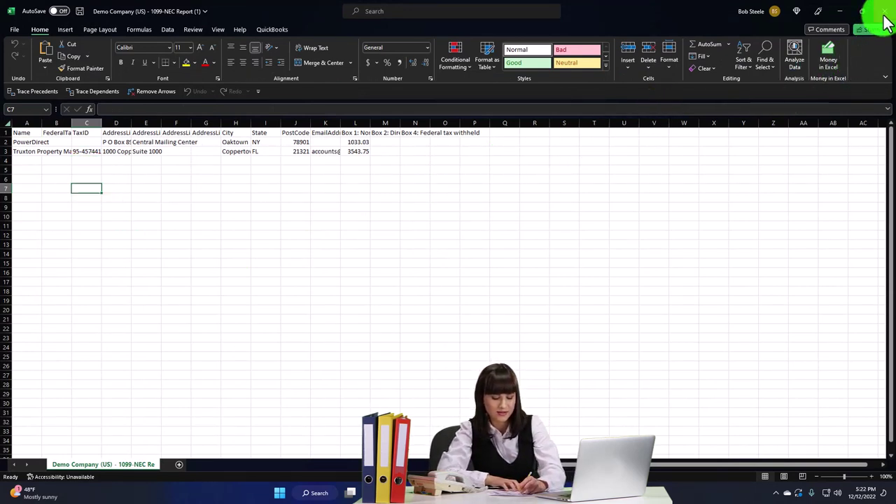
left_click(884, 15)
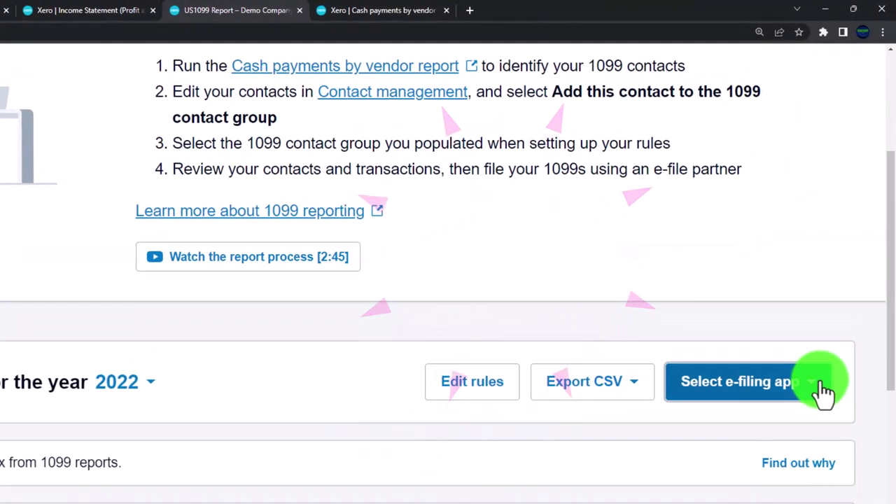
View the e-filing app partners, choose 1099SmartFile, cancel the filing and look over the report preparation instructions
left_click(835, 332)
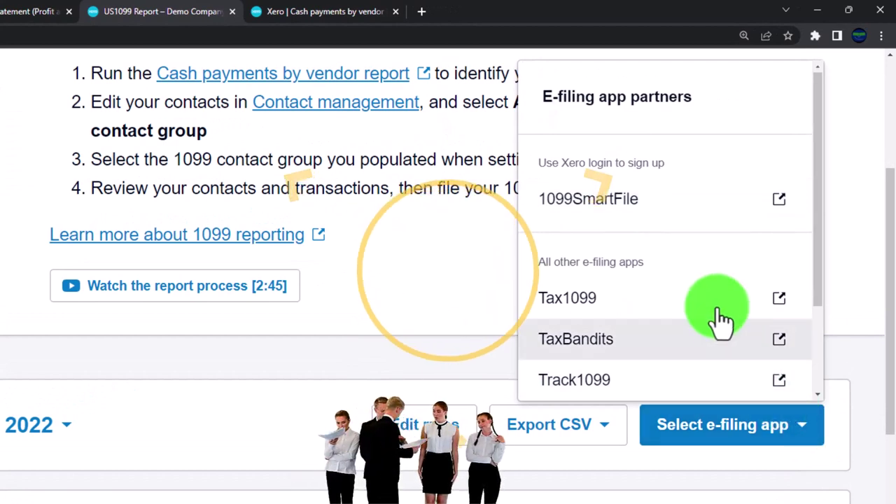
left_click(616, 207)
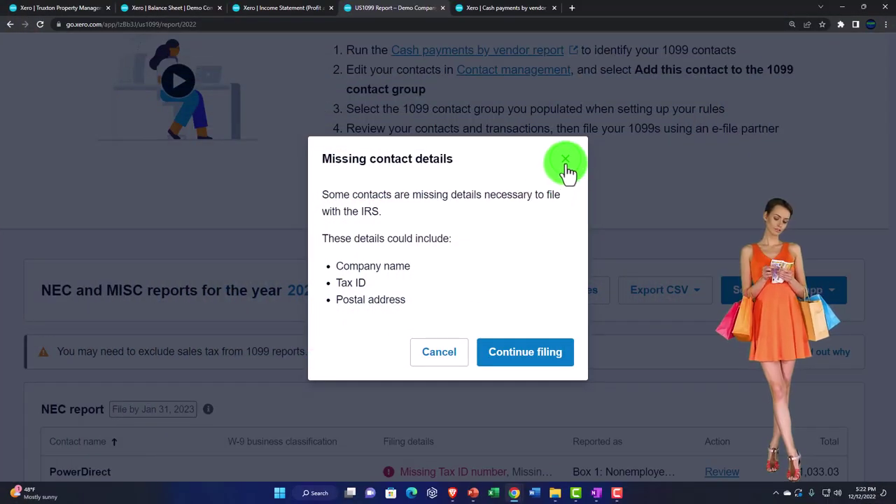
left_click(566, 163)
scroll(458, 294, "up", 3)
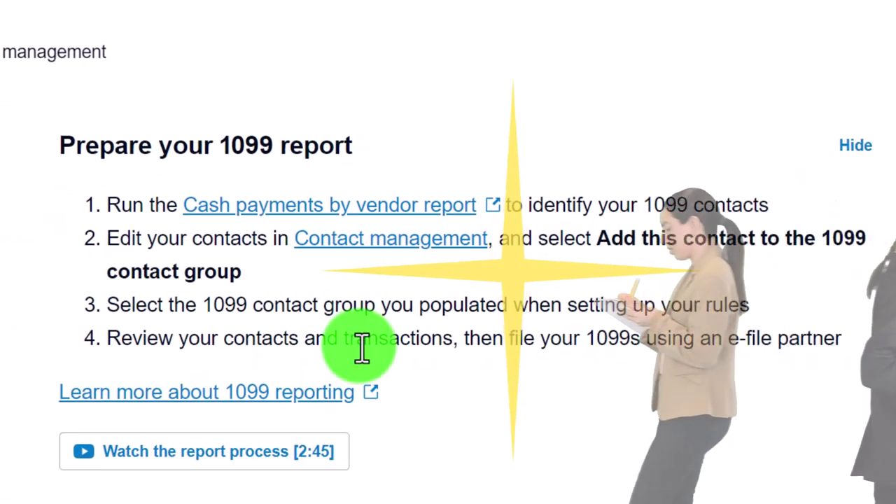
scroll(362, 346, "down", 3)
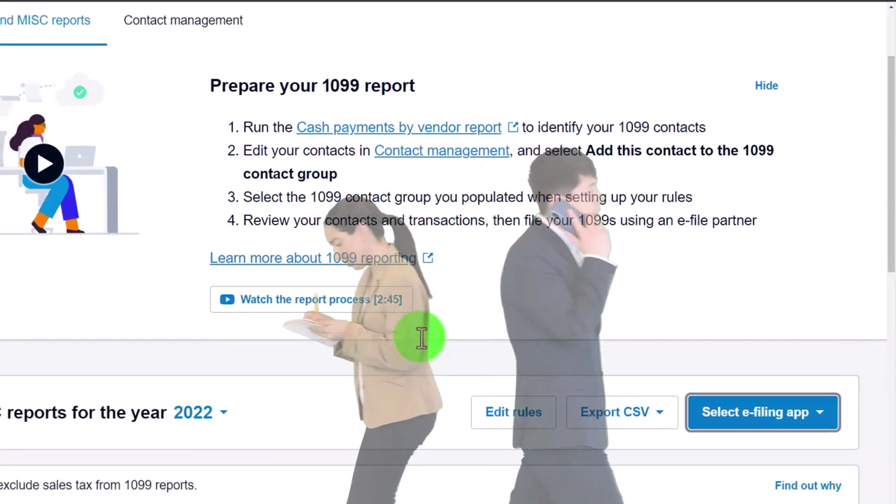